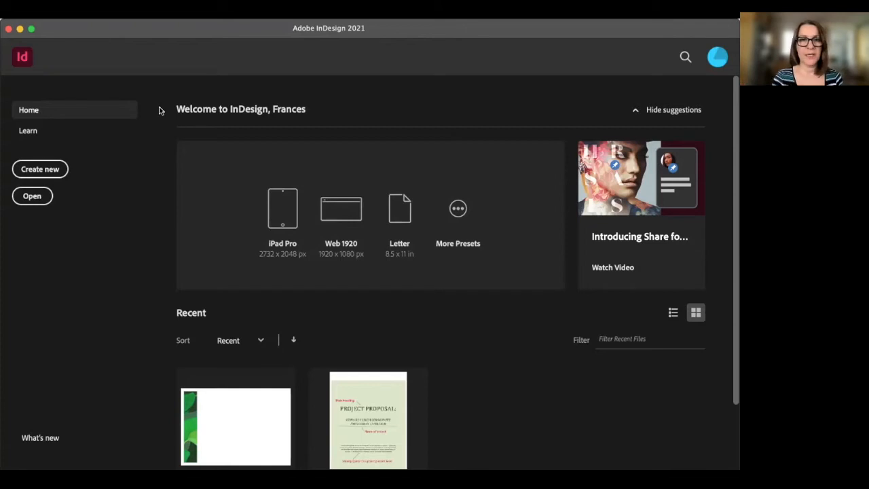
# Start a new print document based on the A3 blank preset
pyautogui.click(41, 171)
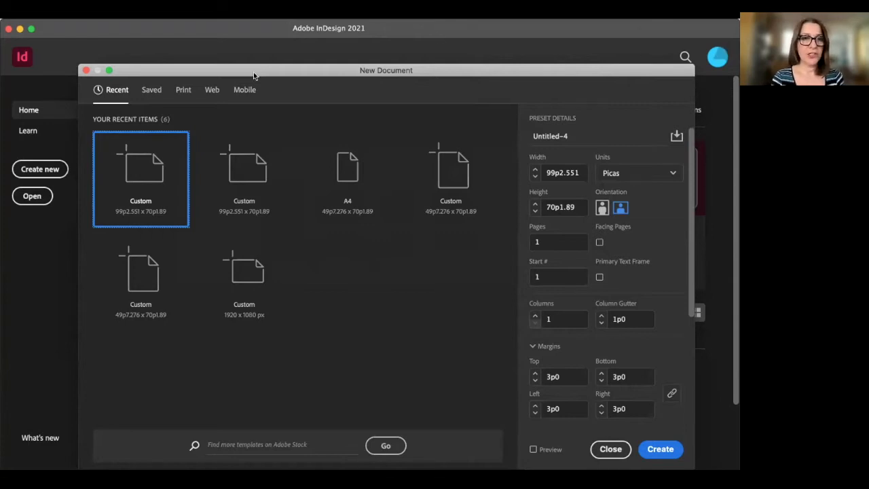
pyautogui.click(183, 90)
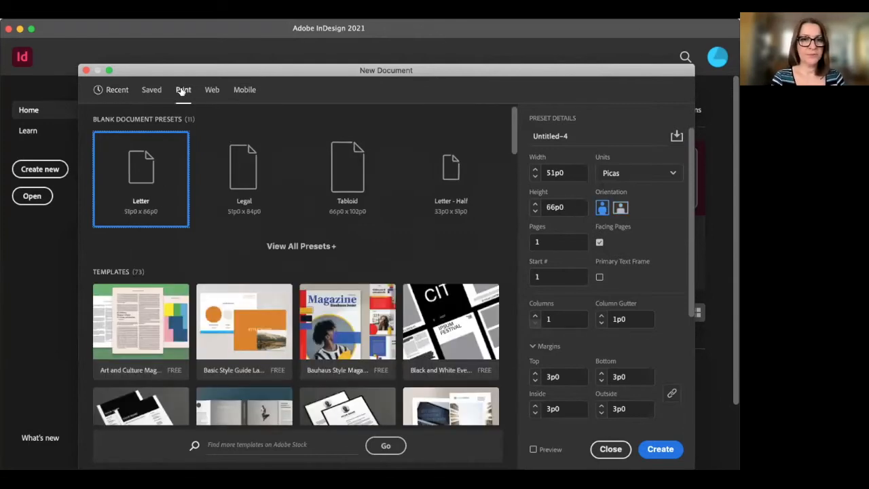
pyautogui.click(271, 247)
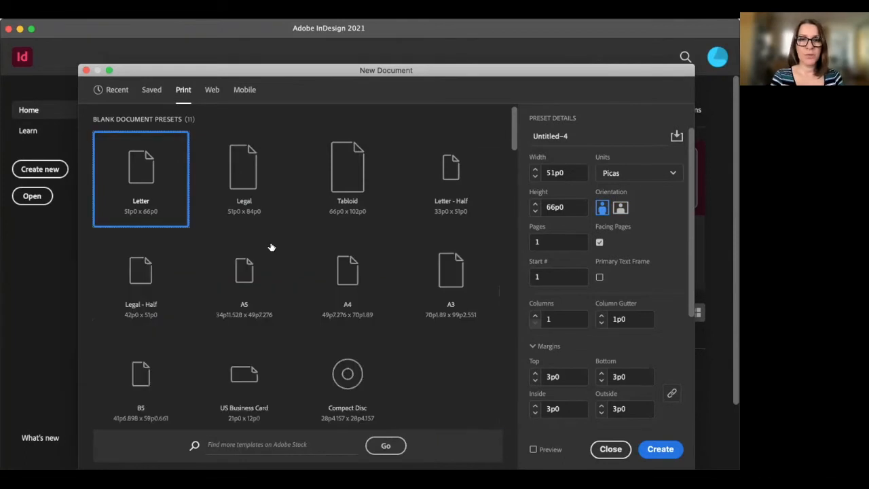
pyautogui.click(456, 266)
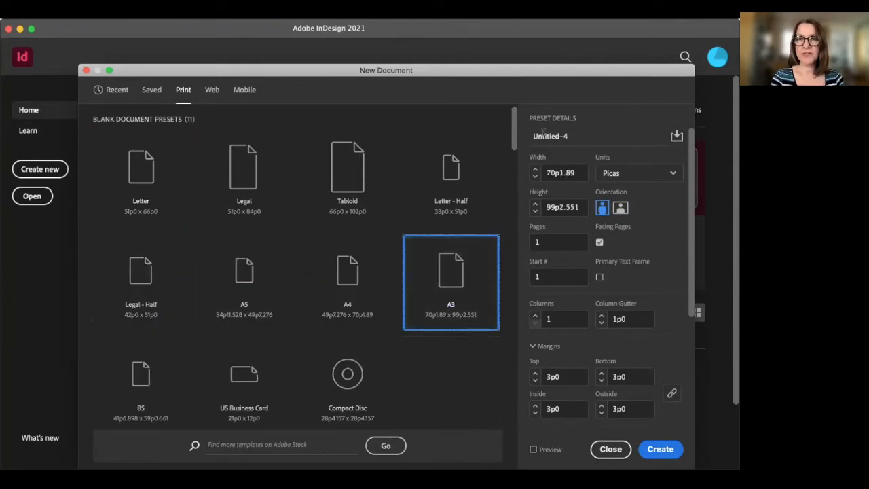
# Name the new document Mock up 1 and set its units to Centimeters
pyautogui.moveTo(570, 135); pyautogui.dragTo(523, 136)
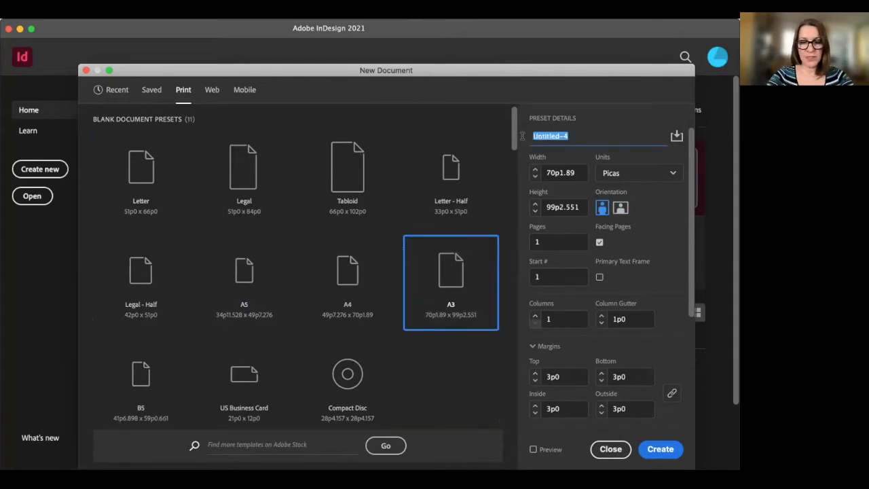
pyautogui.write('Moc')
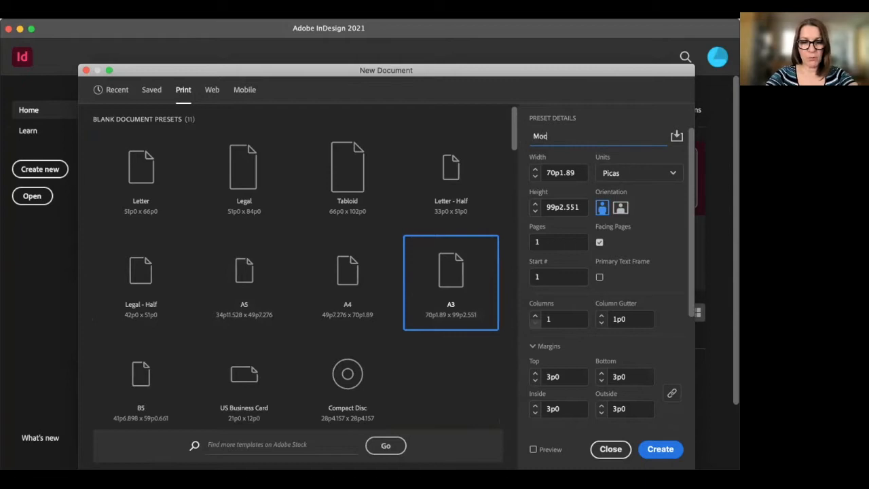
pyautogui.write('k upm')
pyautogui.press('BackSpace')
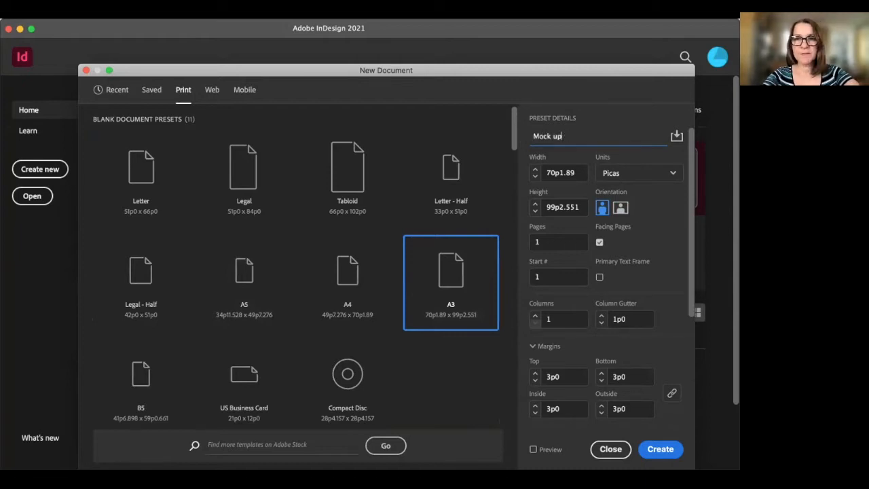
pyautogui.write('1')
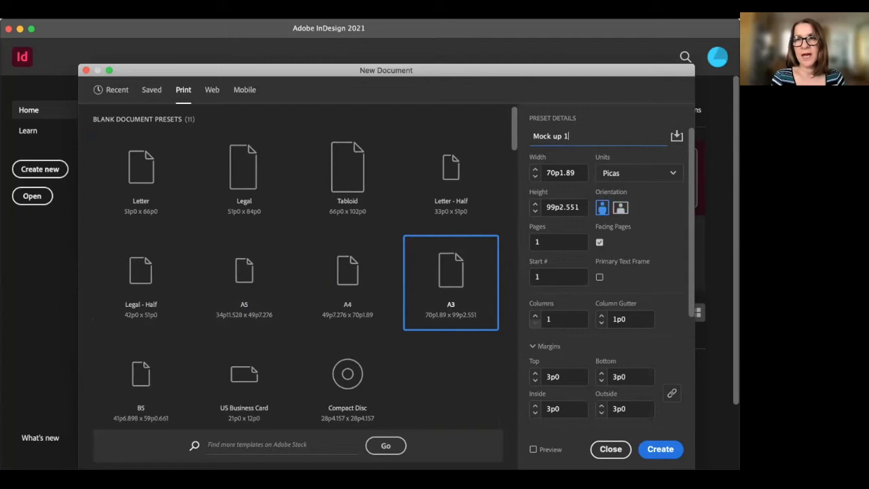
pyautogui.click(672, 173)
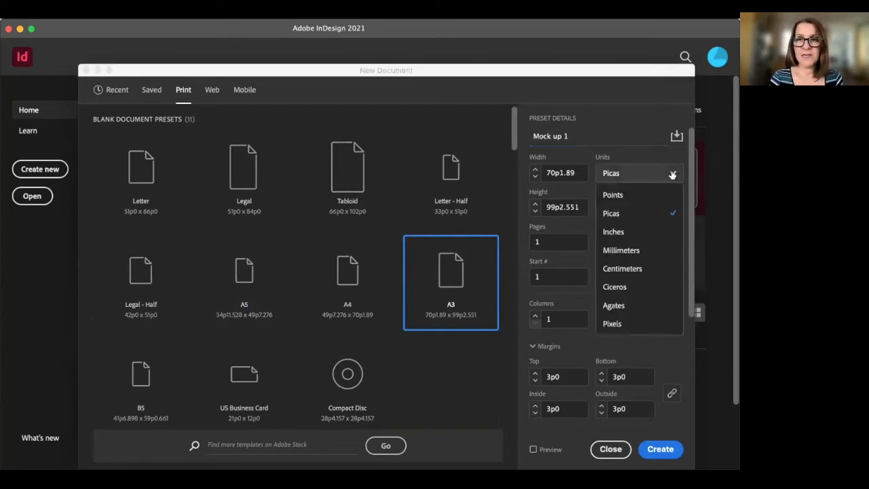
pyautogui.click(609, 268)
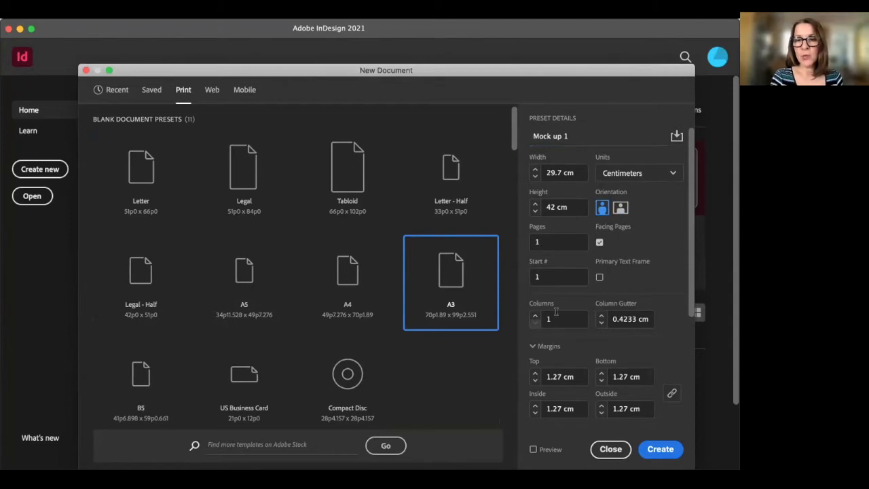
# Create the document in landscape orientation with Facing Pages turned off
pyautogui.scroll(-4, 573, 384)
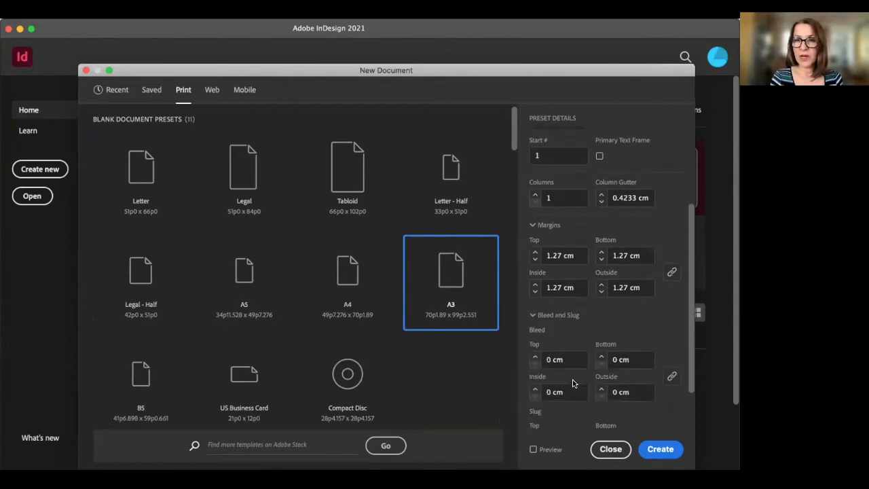
pyautogui.scroll(-2, 572, 384)
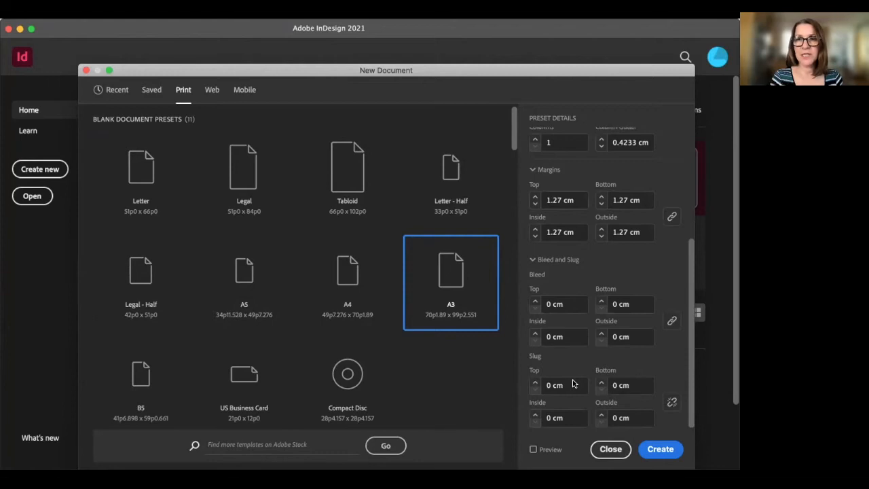
pyautogui.scroll(5, 572, 383)
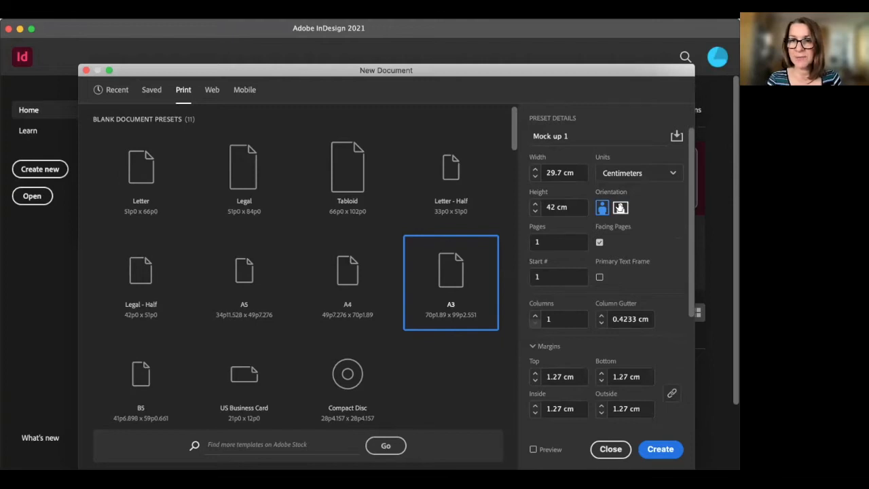
pyautogui.click(619, 208)
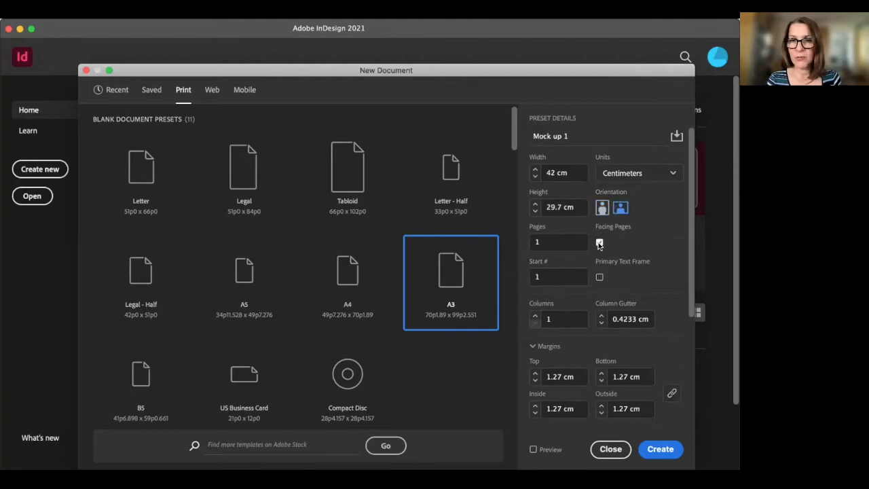
pyautogui.click(600, 243)
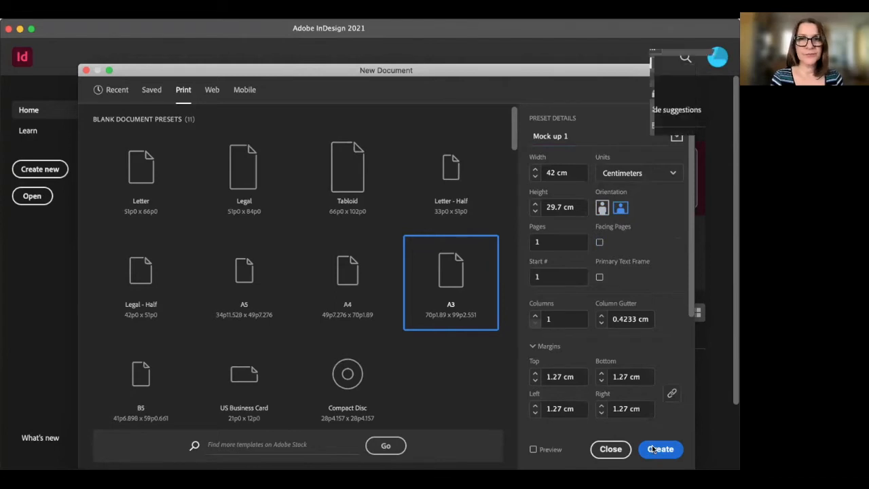
pyautogui.click(653, 450)
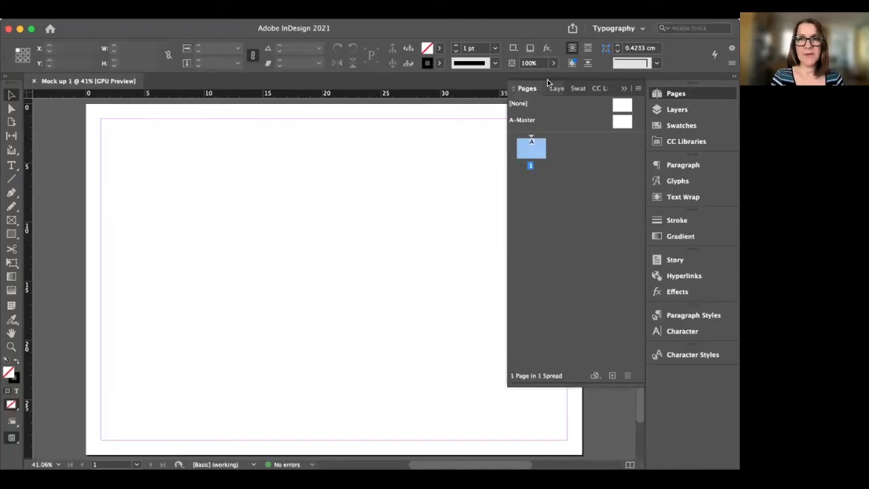
# Pull the Pages, Layers and Swatches panels out of the dock and collapse the remaining expanded panel group
pyautogui.moveTo(513, 88); pyautogui.dragTo(669, 127)
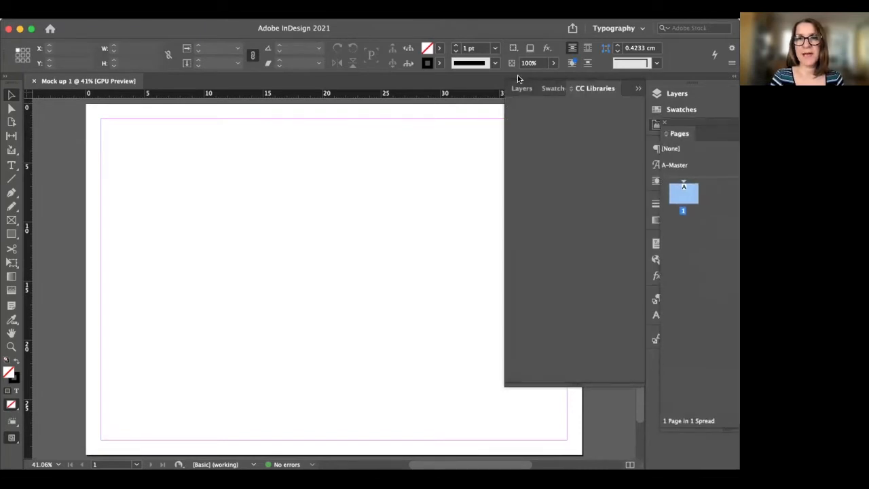
pyautogui.moveTo(522, 88); pyautogui.dragTo(687, 139)
pyautogui.moveTo(517, 87); pyautogui.dragTo(684, 139)
pyautogui.click(637, 90)
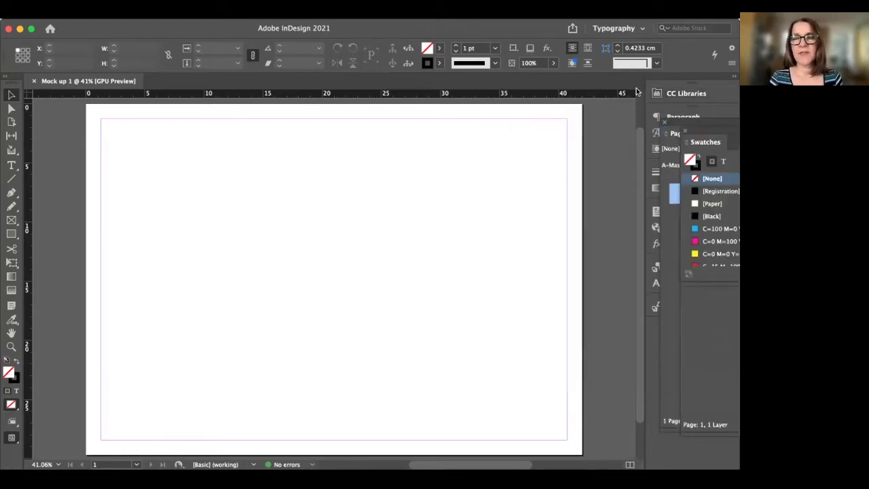
# Set up the Essentials workspace with a floating Tools panel and the Character panel docked above Properties
pyautogui.click(642, 30)
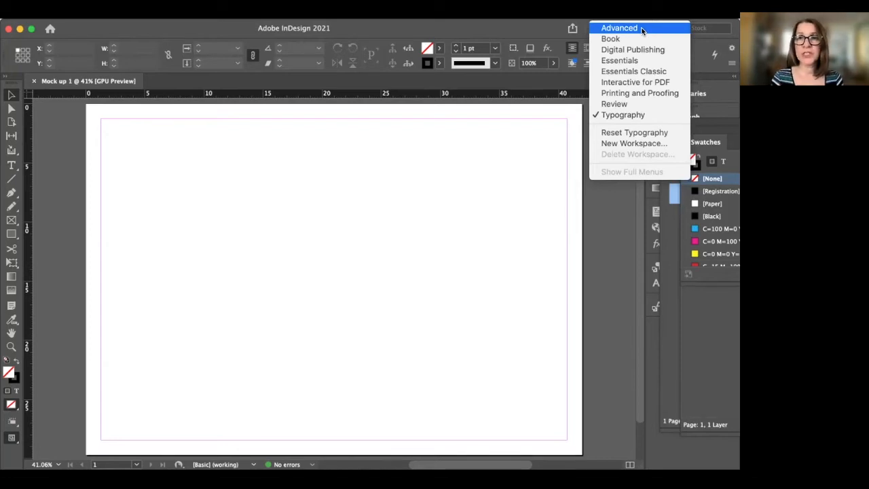
pyautogui.click(608, 62)
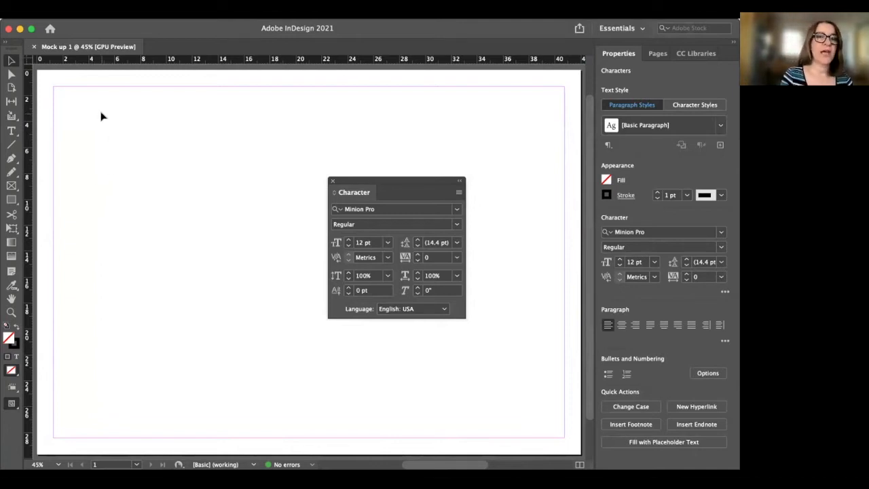
pyautogui.moveTo(15, 42)
pyautogui.mouseDown()
pyautogui.moveTo(43, 84)
pyautogui.moveTo(14, 45)
pyautogui.mouseUp()
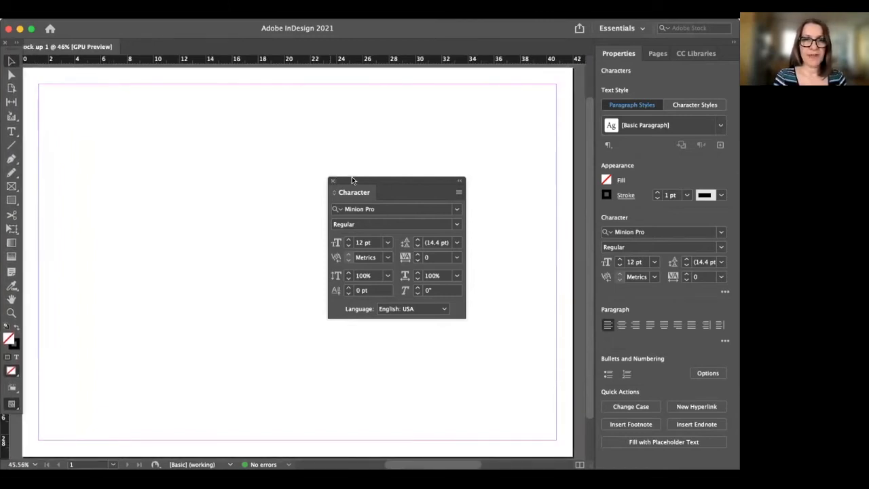
pyautogui.moveTo(354, 178); pyautogui.dragTo(629, 47)
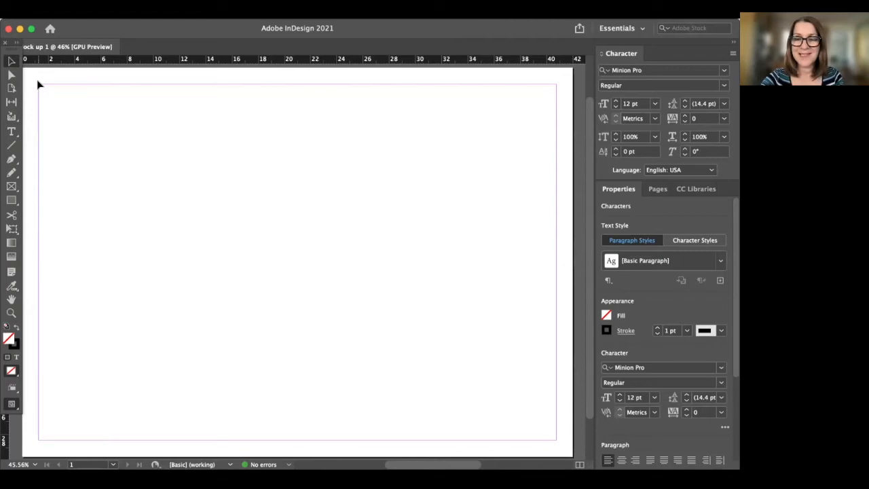
pyautogui.press('super+minus')
pyautogui.press('super+equal')
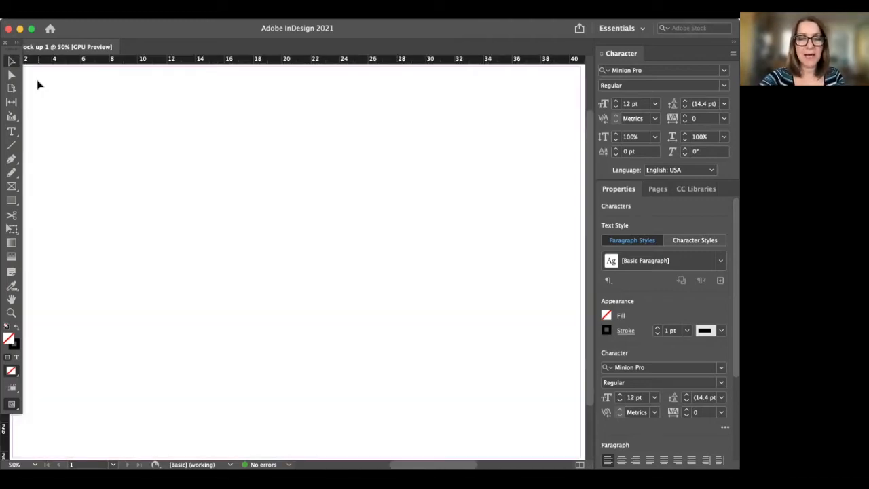
pyautogui.press('super+0')
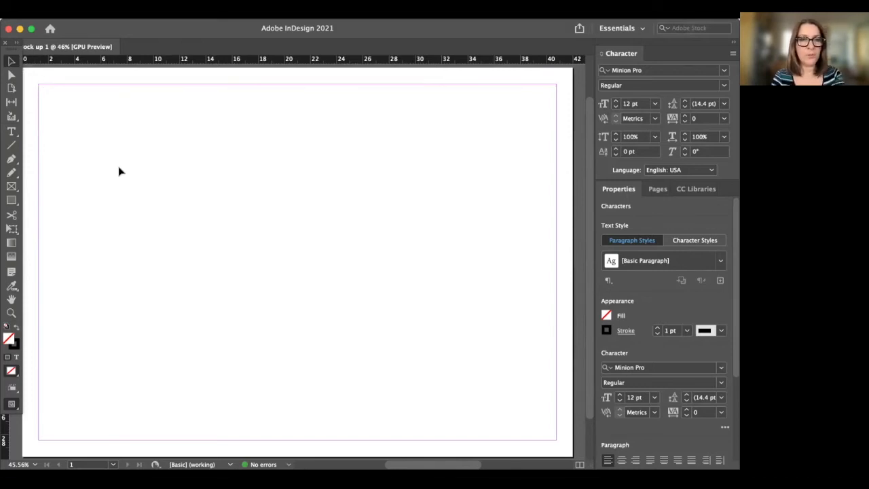
pyautogui.press('space')
pyautogui.moveTo(155, 169)
pyautogui.mouseDown()
pyautogui.moveTo(270, 224)
pyautogui.moveTo(154, 223)
pyautogui.moveTo(169, 151)
pyautogui.moveTo(156, 170)
pyautogui.moveTo(133, 157)
pyautogui.moveTo(208, 155)
pyautogui.moveTo(147, 196)
pyautogui.moveTo(128, 155)
pyautogui.moveTo(199, 165)
pyautogui.moveTo(160, 159)
pyautogui.moveTo(192, 157)
pyautogui.moveTo(146, 163)
pyautogui.moveTo(186, 178)
pyautogui.moveTo(161, 167)
pyautogui.mouseUp()
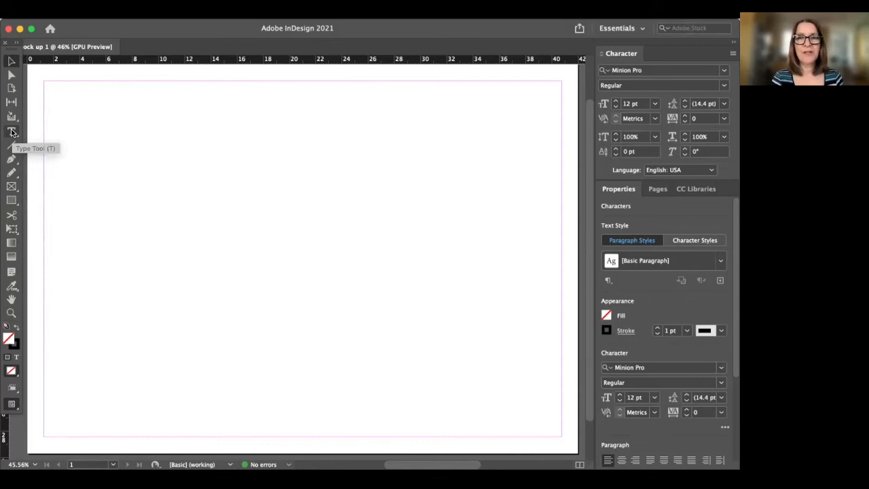
# Draw a rectangular frame about 18 × 19.1 cm from the page's upper-left margin corner and place adult-kids-at-home.jpeg from the IMAGES folder in it
pyautogui.click(10, 185)
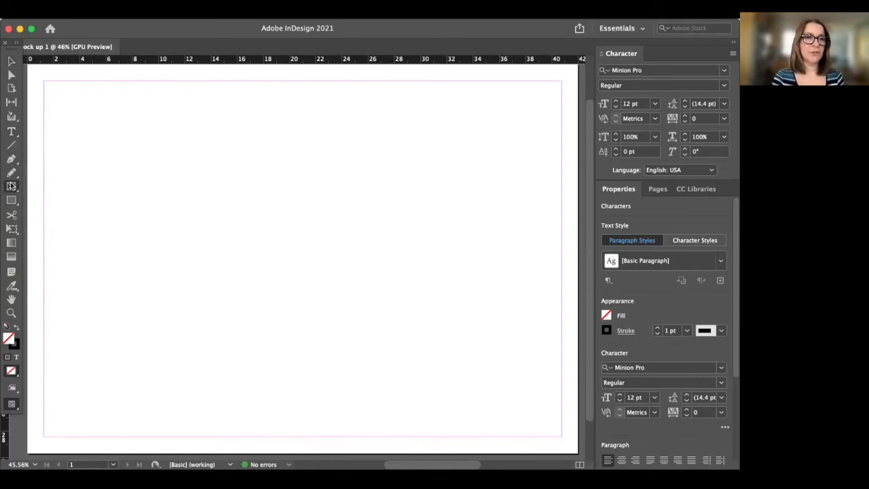
pyautogui.moveTo(45, 80); pyautogui.dragTo(280, 331)
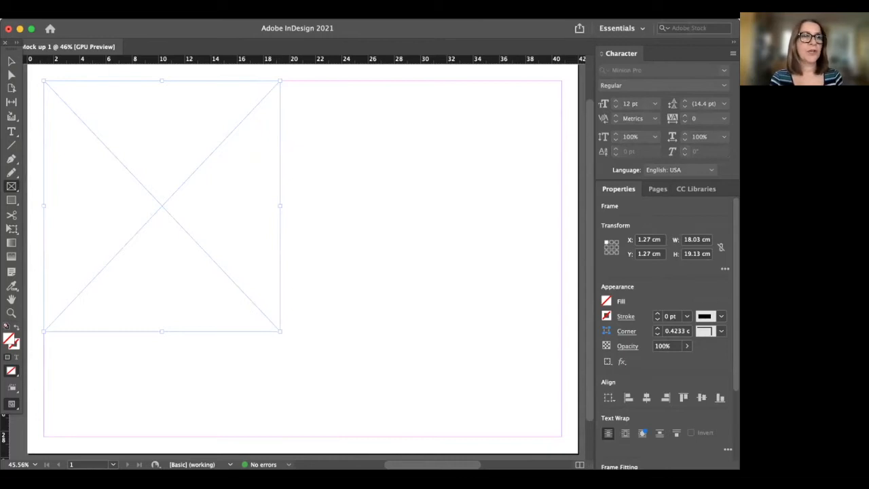
pyautogui.click(58, 13)
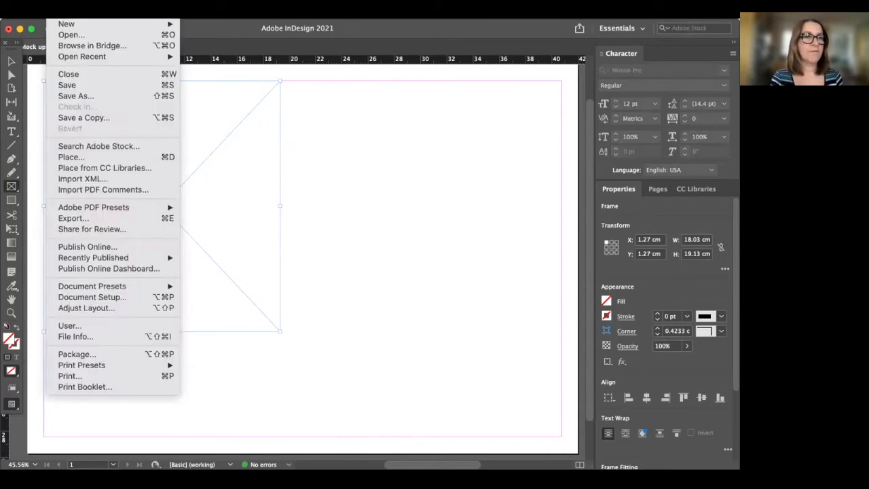
pyautogui.click(71, 157)
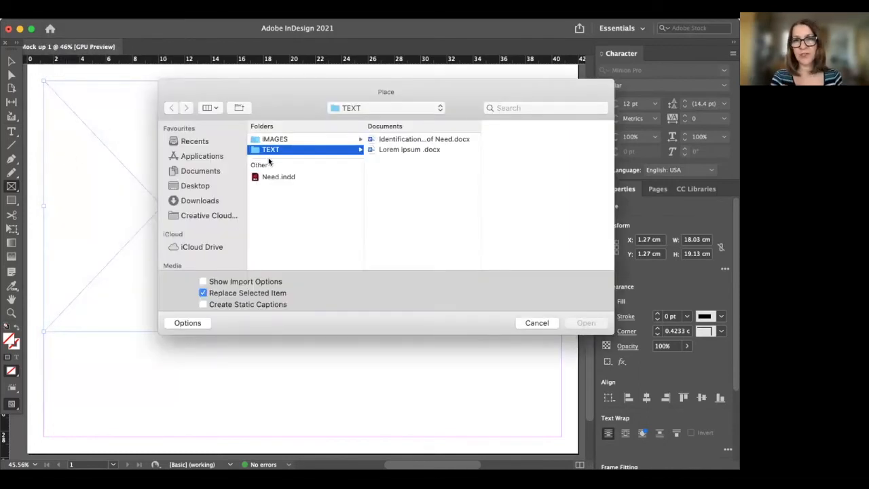
pyautogui.click(270, 138)
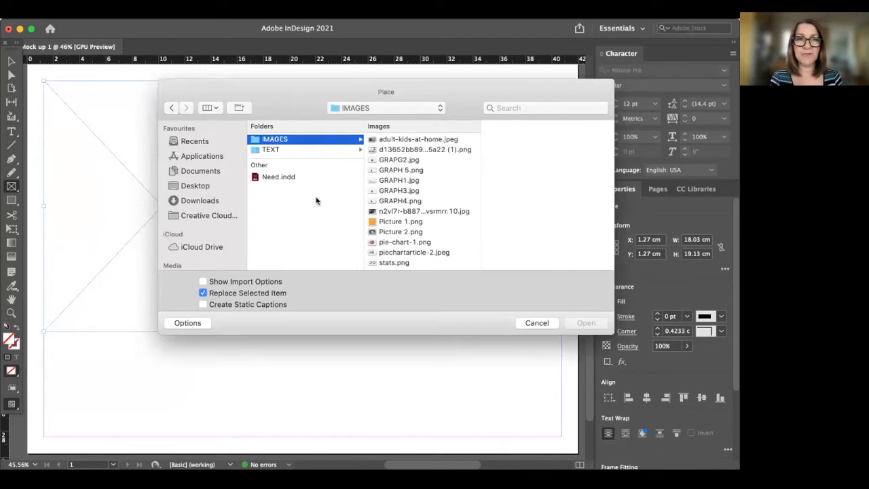
pyautogui.click(389, 139)
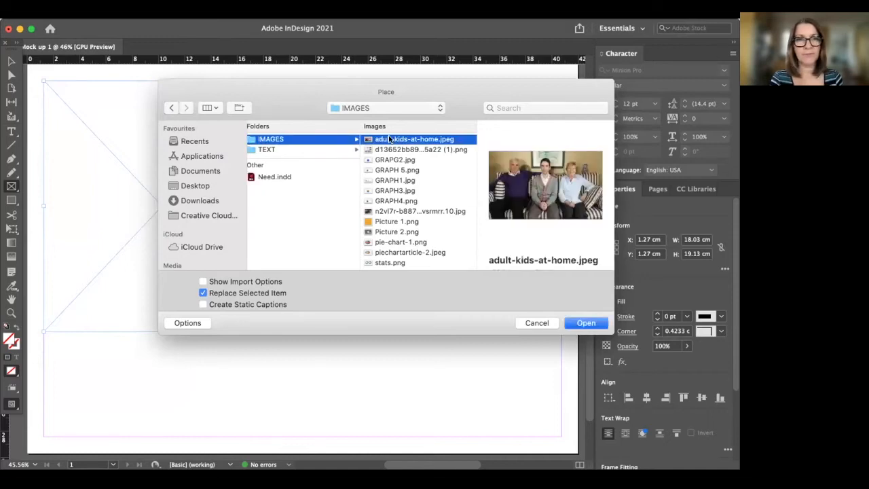
pyautogui.click(582, 323)
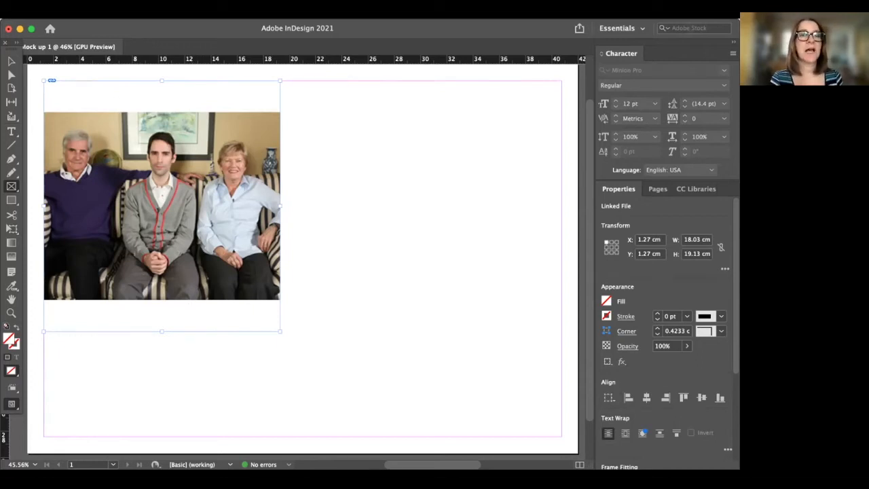
# Fit the placed family photo to its frame with Fill Frame Proportionally
pyautogui.rightClick(157, 170)
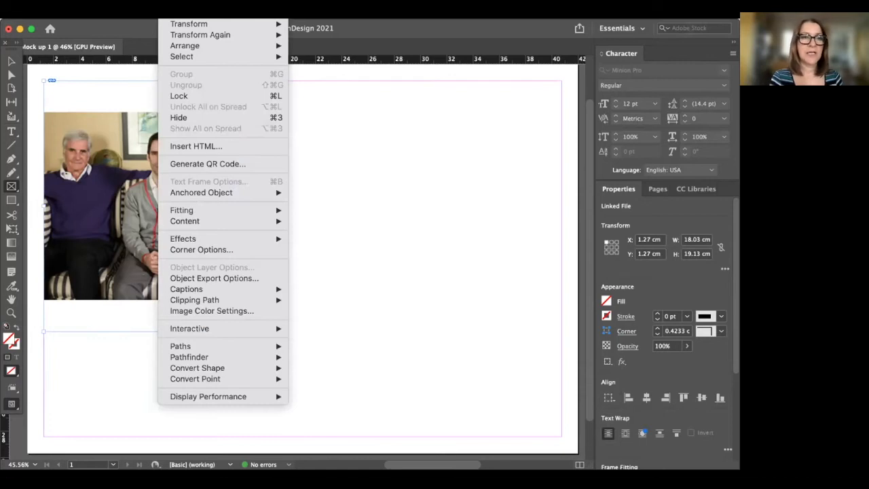
pyautogui.moveTo(176, 216)
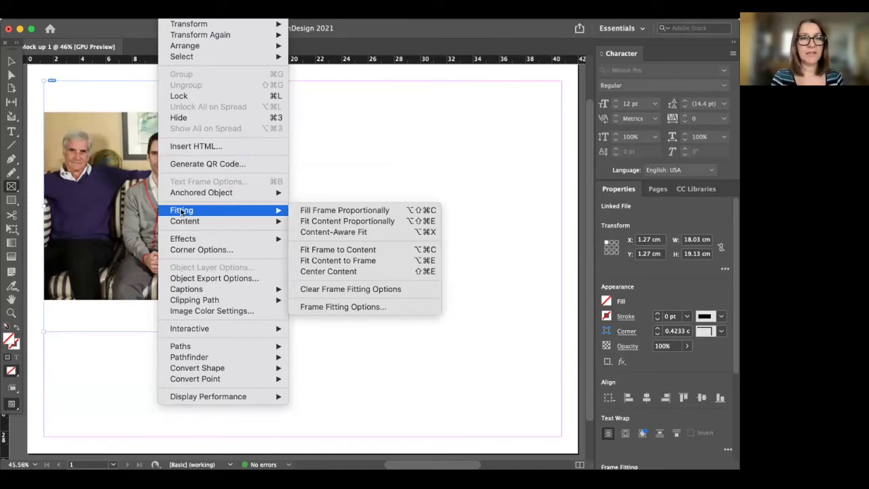
pyautogui.click(327, 211)
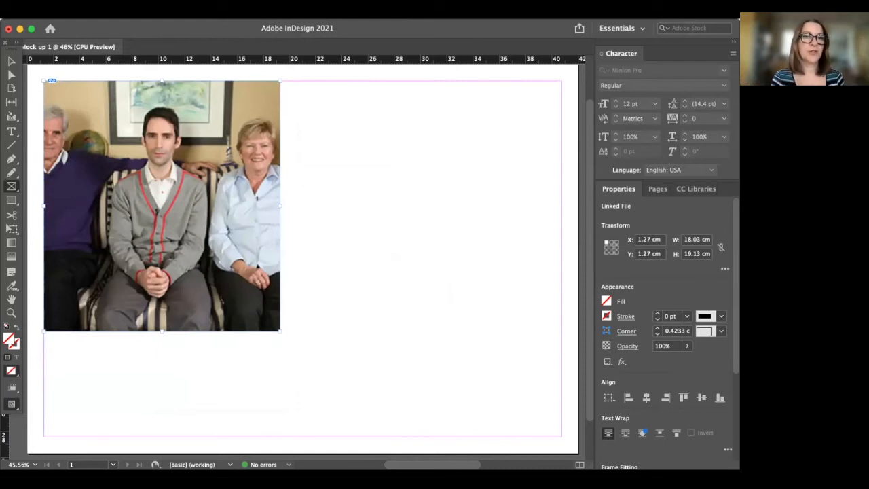
# Show the whole family photo inside its frame with Fit Content Proportionally
pyautogui.click(173, 13)
pyautogui.moveTo(184, 214)
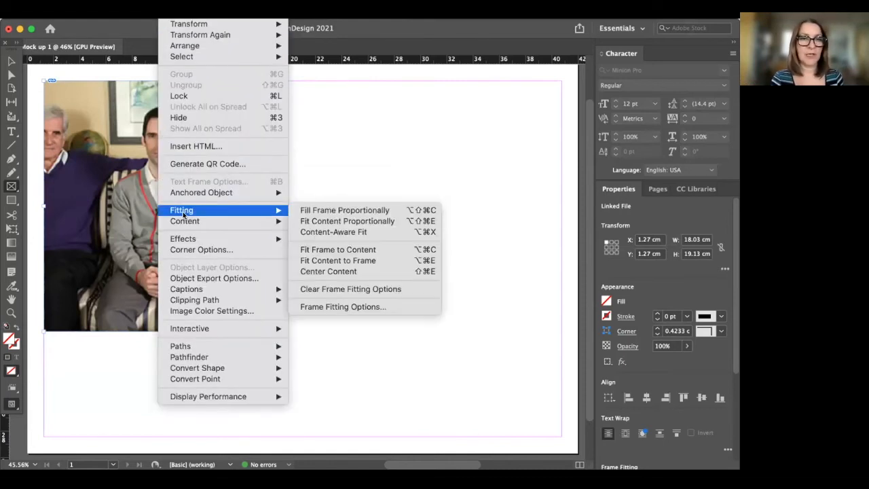
pyautogui.click(311, 223)
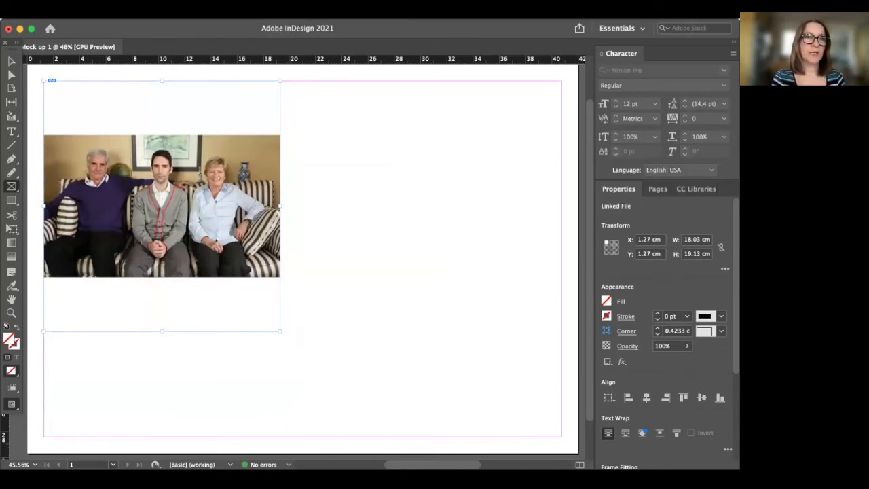
# Shrink the frame to the family photo's edges with Fit Frame to Content
pyautogui.click(174, 12)
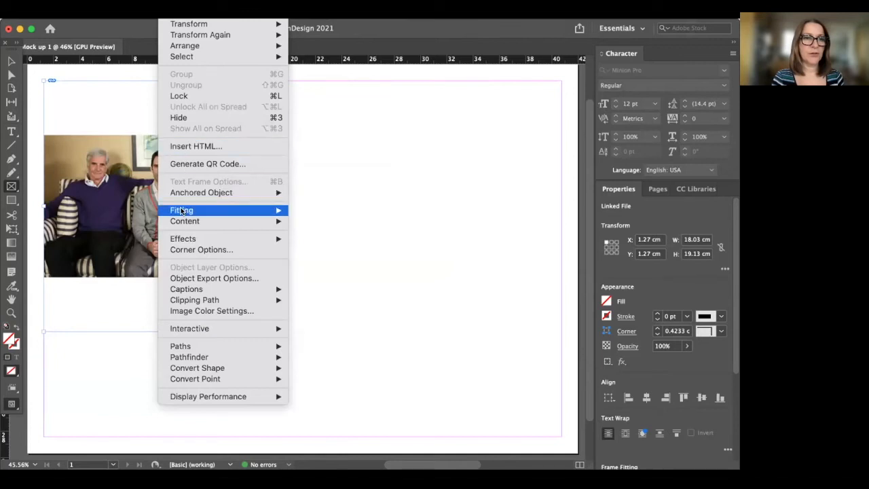
pyautogui.moveTo(181, 209)
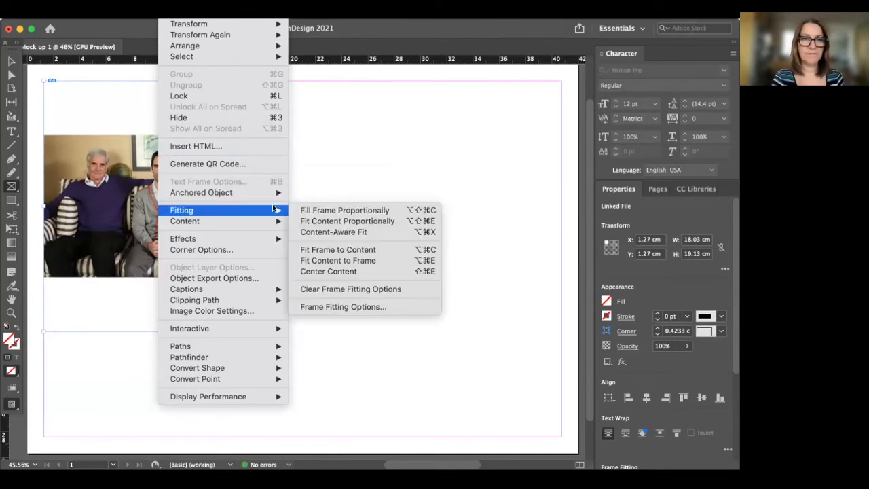
pyautogui.click(312, 251)
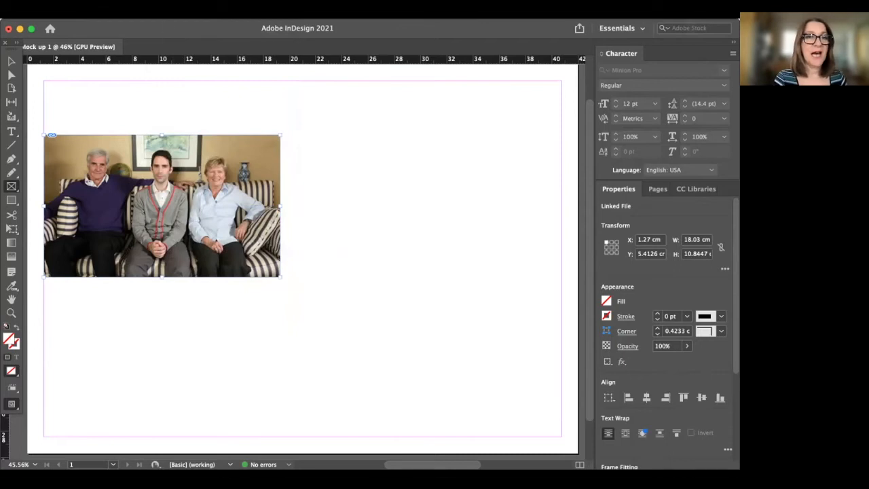
# Try Fit Content to Frame on the shrunken frame, and undo back to the original full-height frame
pyautogui.rightClick(158, 204)
pyautogui.moveTo(182, 211)
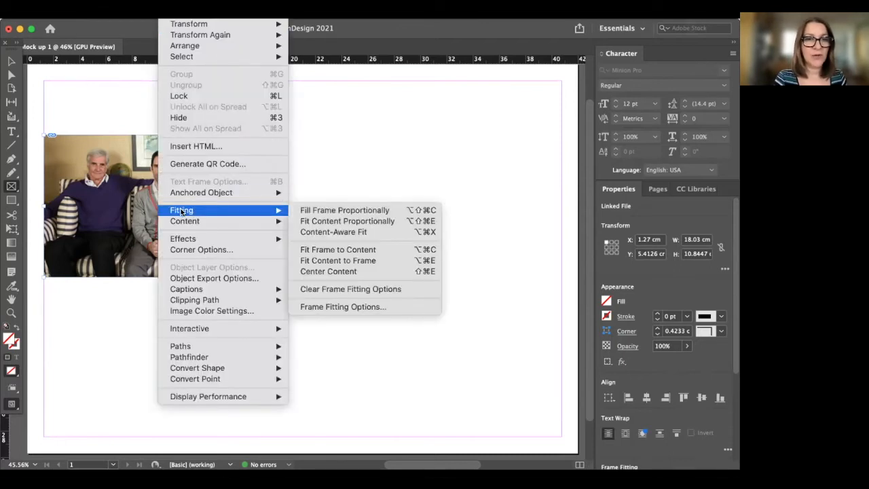
pyautogui.click(315, 260)
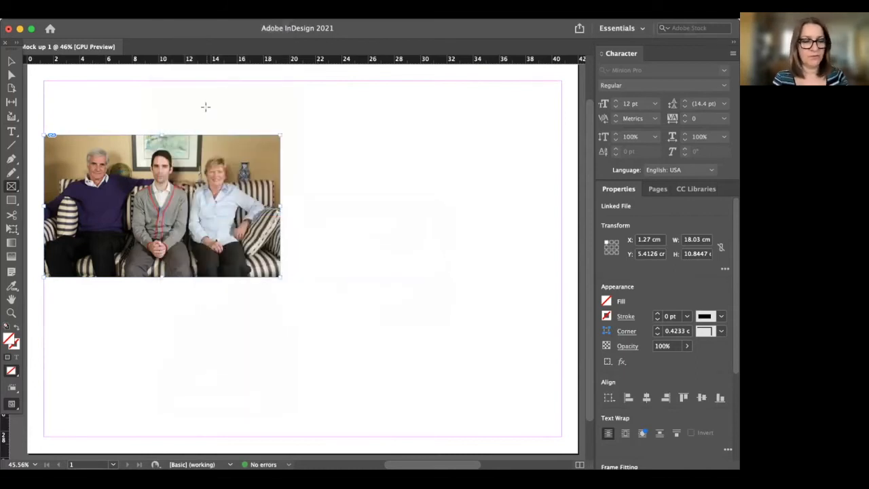
pyautogui.press('super+z')
pyautogui.press('super+z')
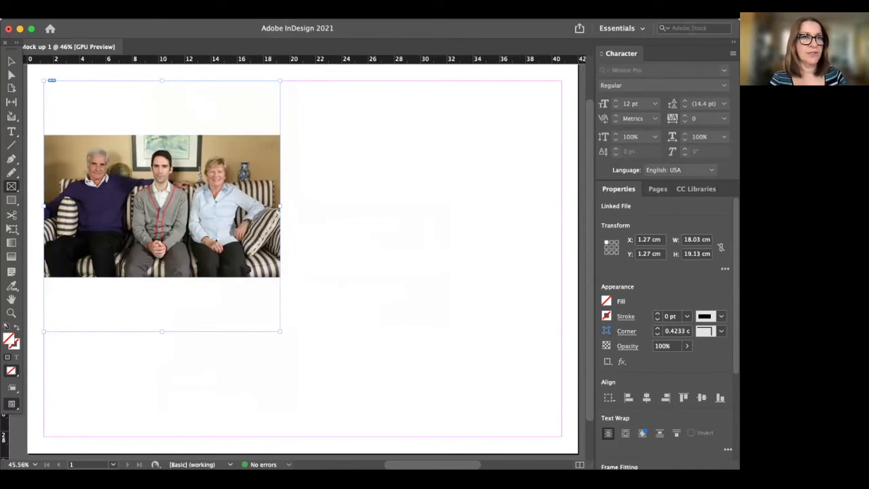
# Stretch the photo over its whole frame with Fit Content to Frame, and return it to Fit Content Proportionally
pyautogui.click(171, 13)
pyautogui.moveTo(185, 211)
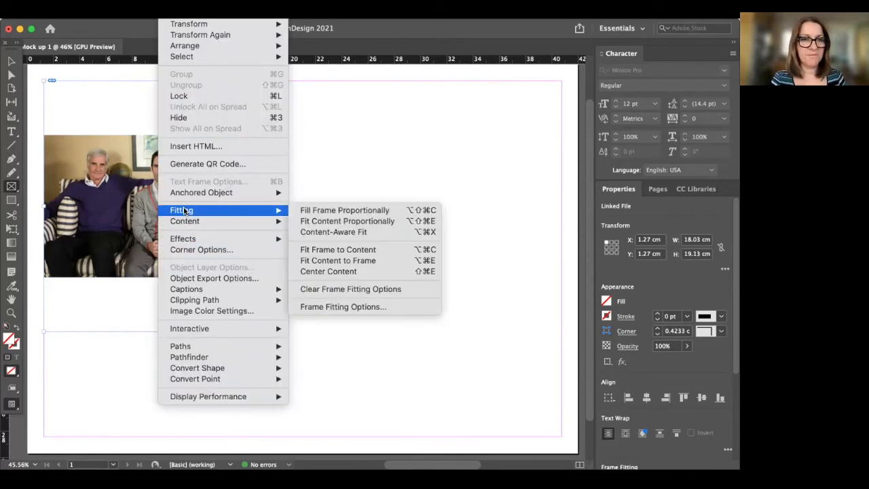
pyautogui.click(313, 261)
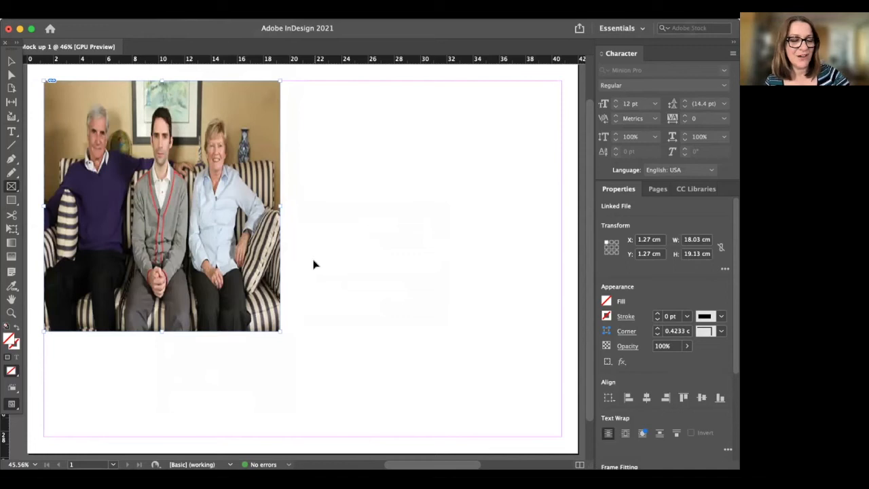
pyautogui.press('super+alt+shift+e')
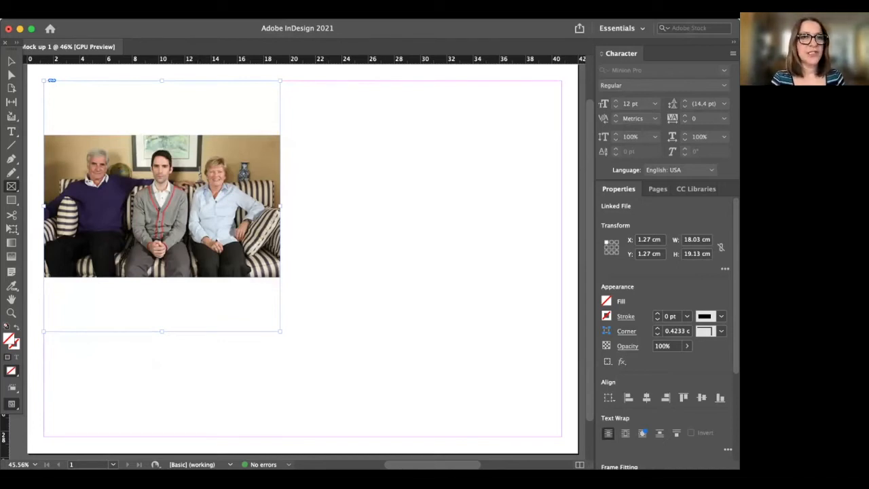
# Apply Fill Frame Proportionally to the family photo
pyautogui.rightClick(158, 207)
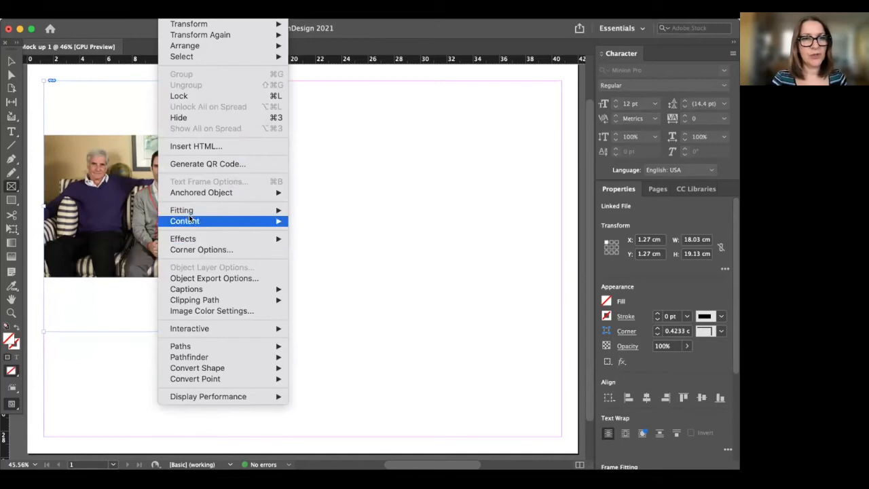
pyautogui.moveTo(189, 211)
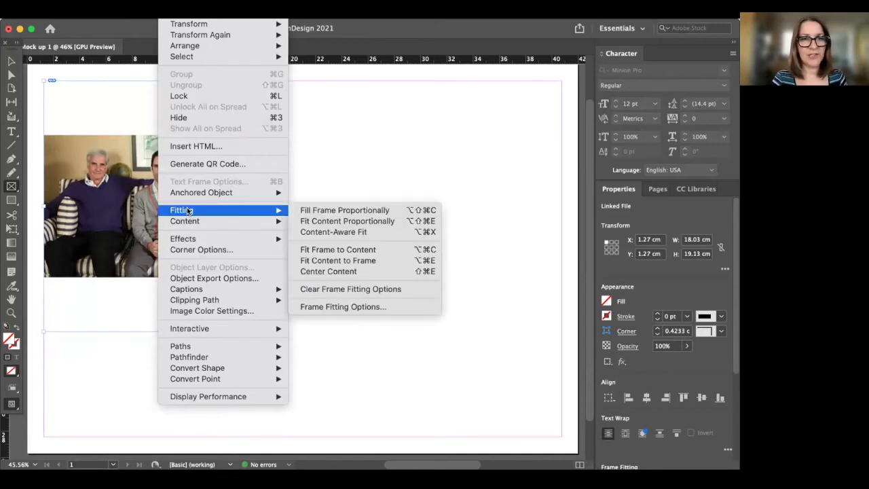
pyautogui.click(308, 210)
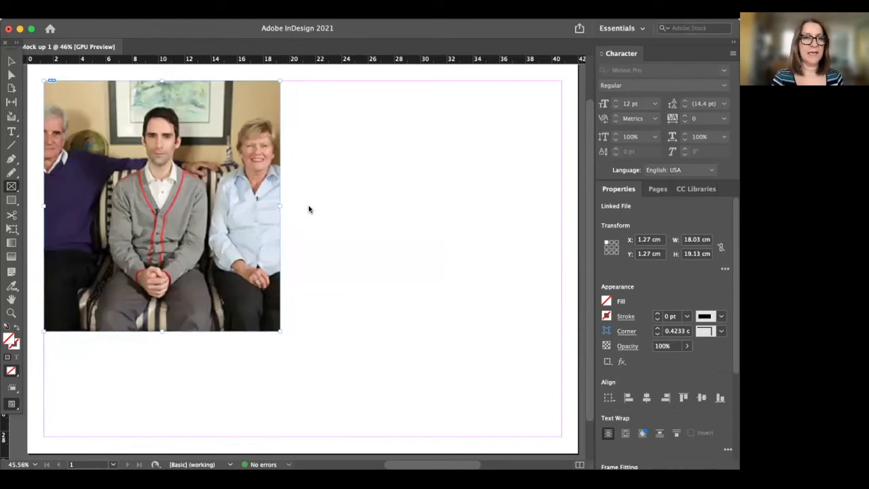
# Reposition the family photo inside its frame with Direct Selection and scale the image down from its lower-right corner
pyautogui.click(10, 76)
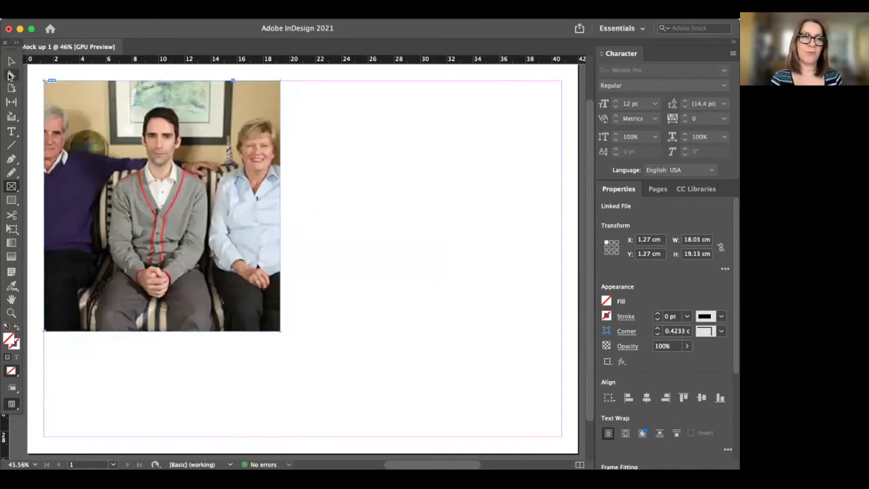
pyautogui.click(181, 129)
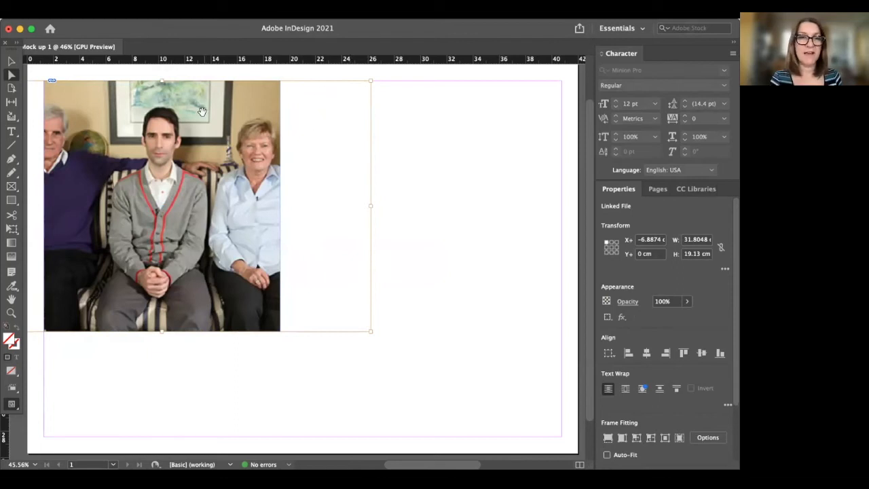
pyautogui.moveTo(198, 117); pyautogui.dragTo(185, 94)
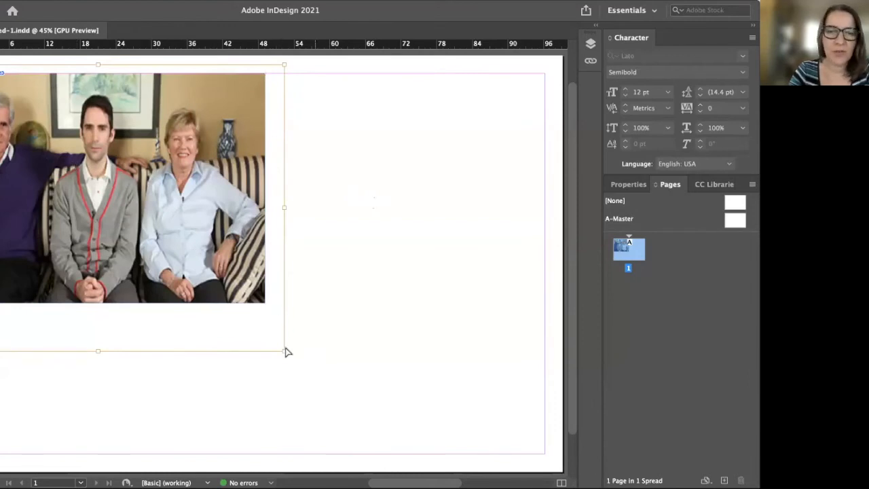
pyautogui.moveTo(284, 351); pyautogui.dragTo(273, 314)
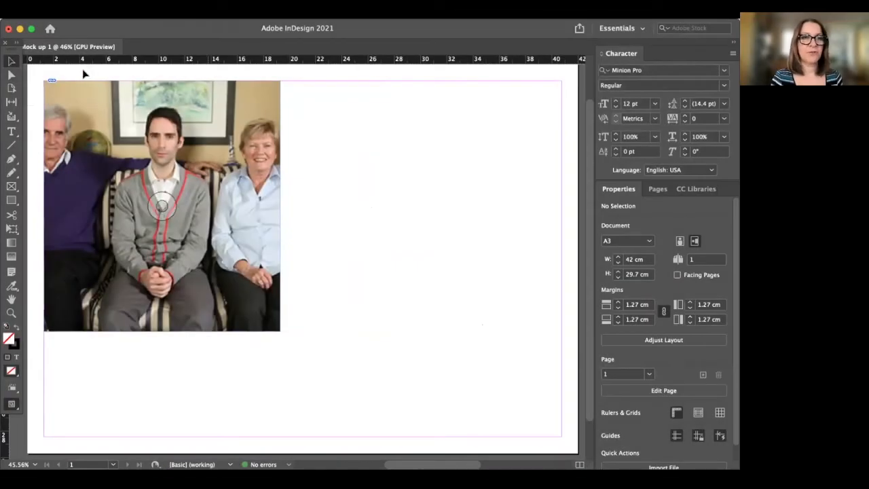
# Widen the photo's frame from its right edge to show more of the family picture
pyautogui.click(254, 275)
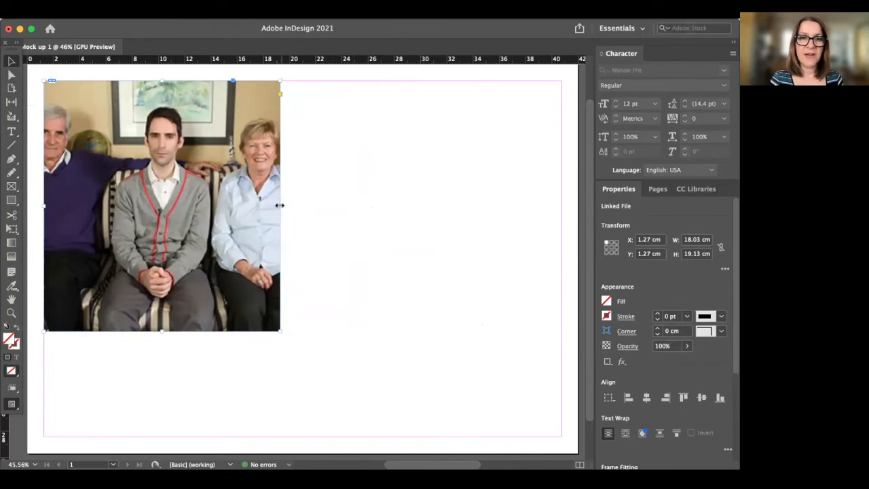
pyautogui.moveTo(279, 205); pyautogui.dragTo(322, 203)
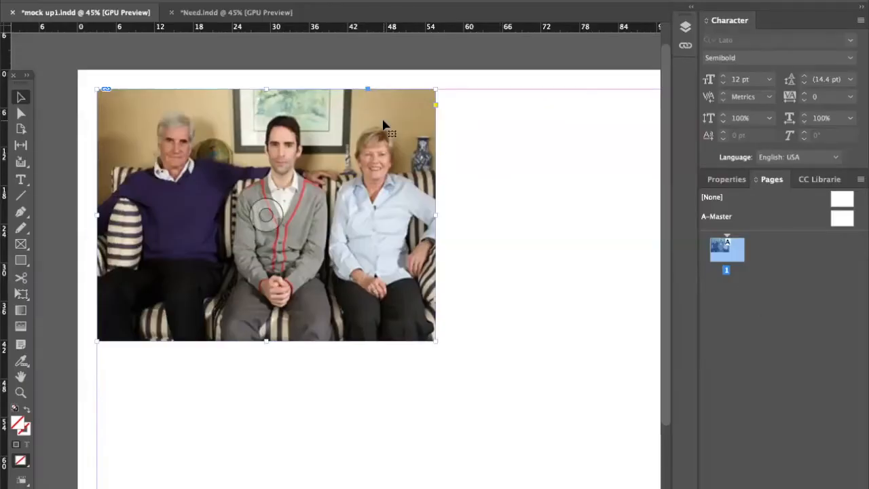
pyautogui.moveTo(384, 125); pyautogui.dragTo(340, 141)
pyautogui.moveTo(396, 135); pyautogui.dragTo(396, 133)
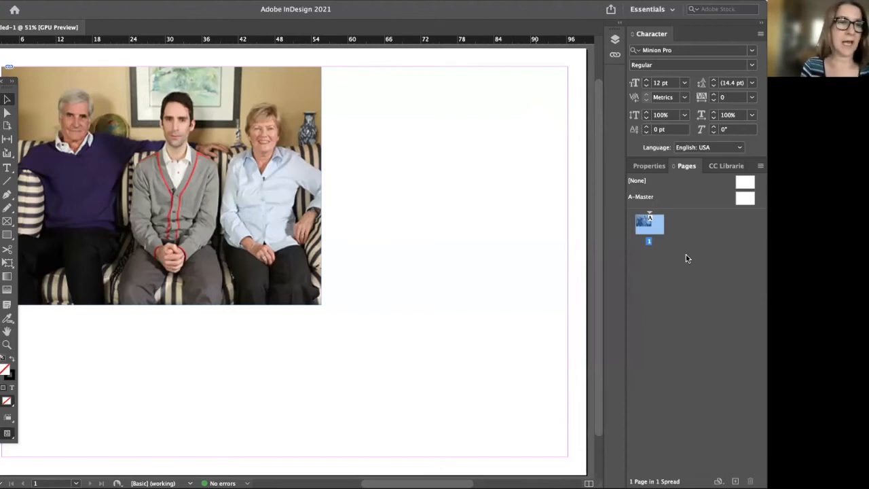
# Draw a text frame from the photo's upper-right edge to the right margin and enter the title Design Situation
pyautogui.click(7, 170)
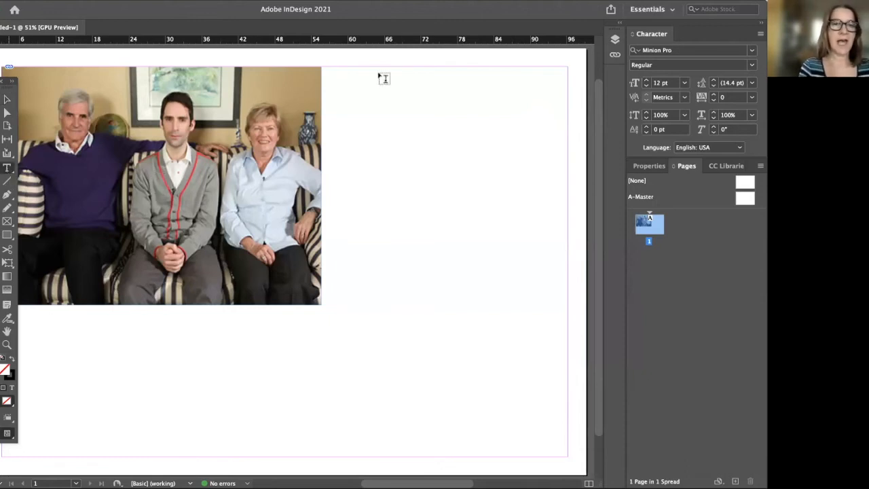
pyautogui.moveTo(330, 72); pyautogui.dragTo(459, 111)
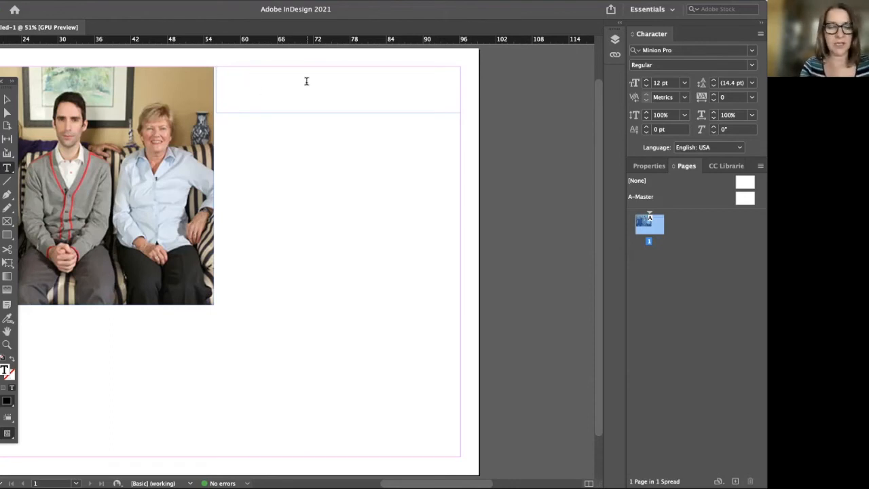
pyautogui.write('Design S')
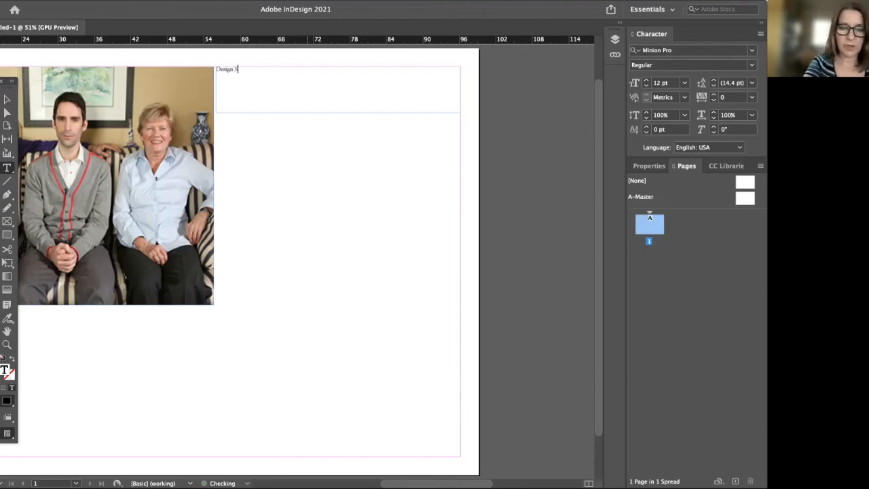
pyautogui.write('ituation')
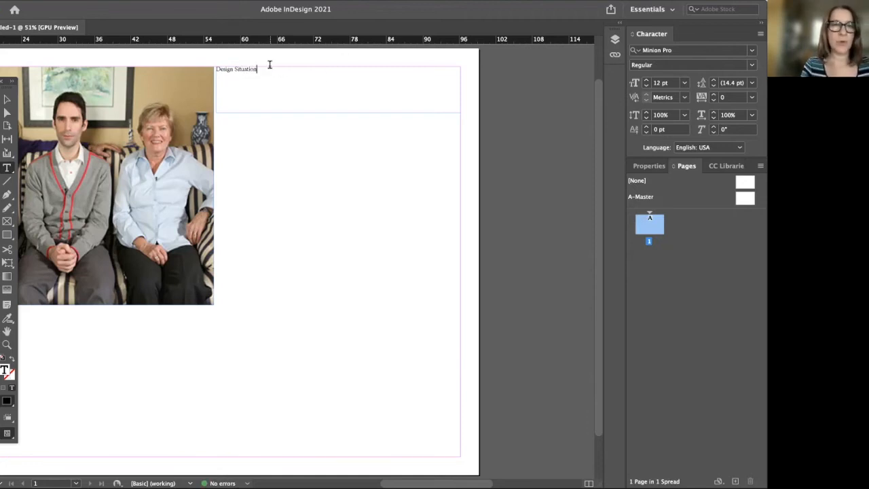
# Set the whole Design Situation title in the Lato font
pyautogui.moveTo(264, 69); pyautogui.dragTo(213, 69)
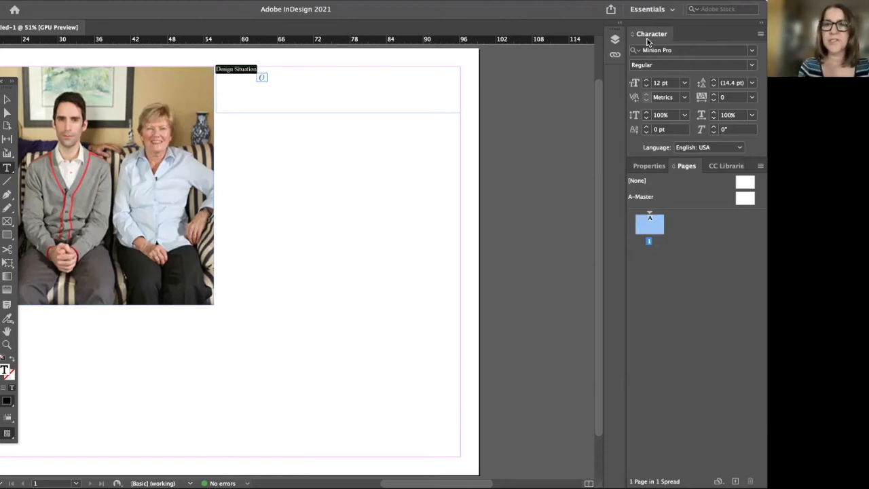
pyautogui.click(752, 53)
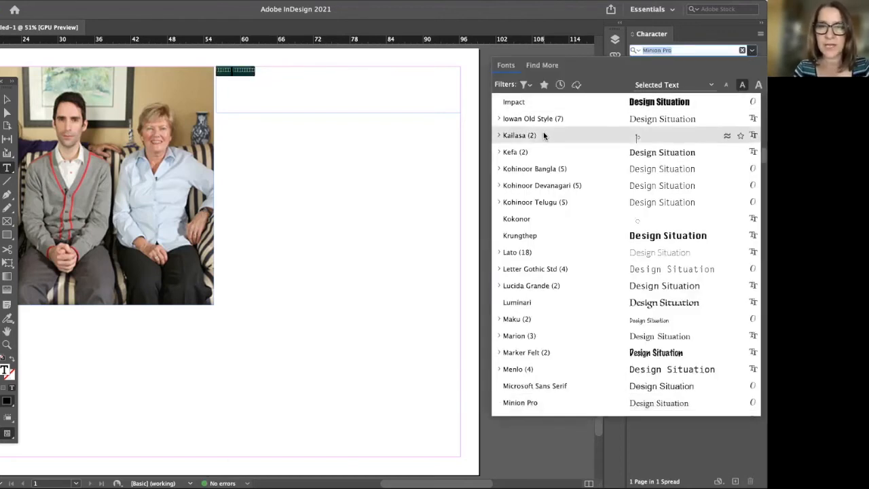
pyautogui.scroll(15, 543, 134)
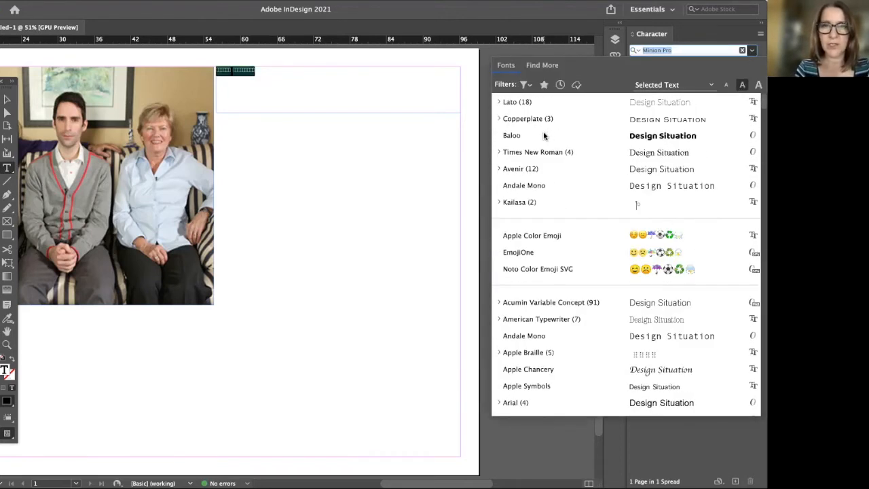
pyautogui.click(510, 101)
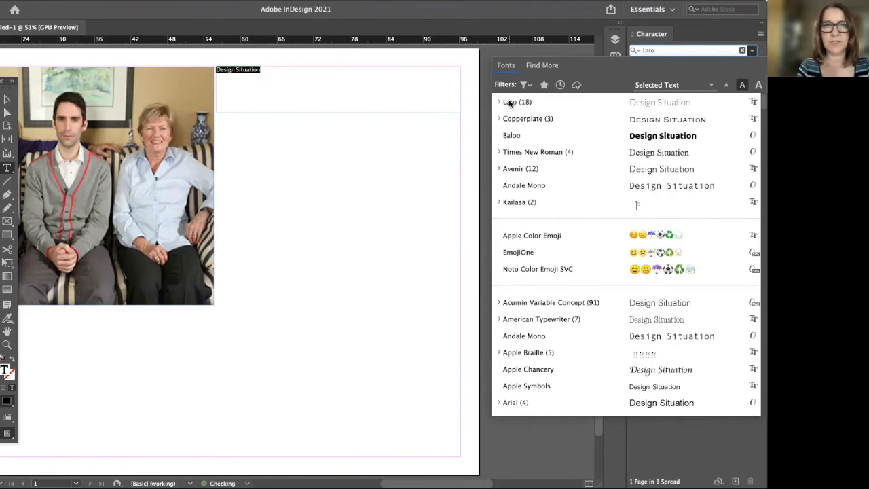
pyautogui.doubleClick(511, 103)
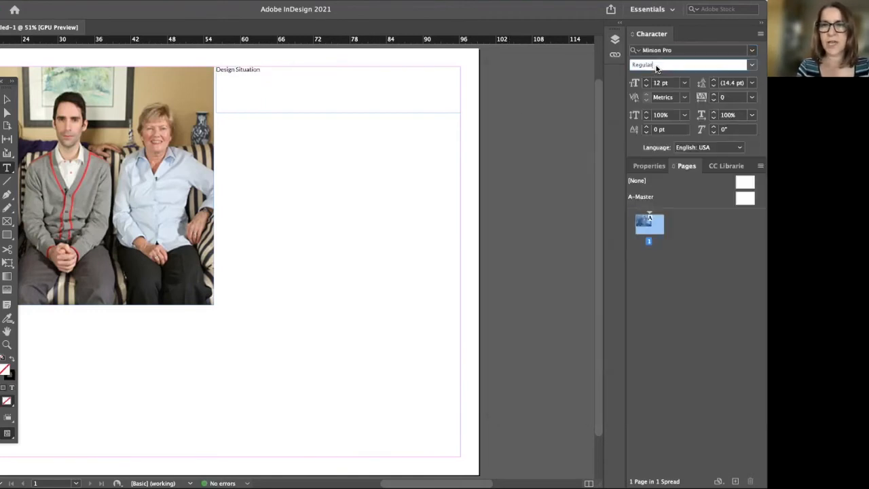
# Check the available font styles and set the default font to Lato with no text selected
pyautogui.click(752, 66)
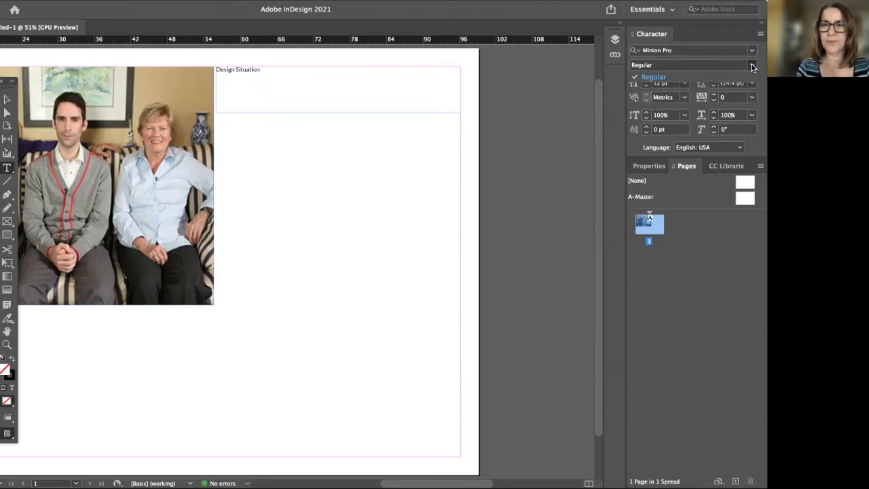
pyautogui.click(746, 65)
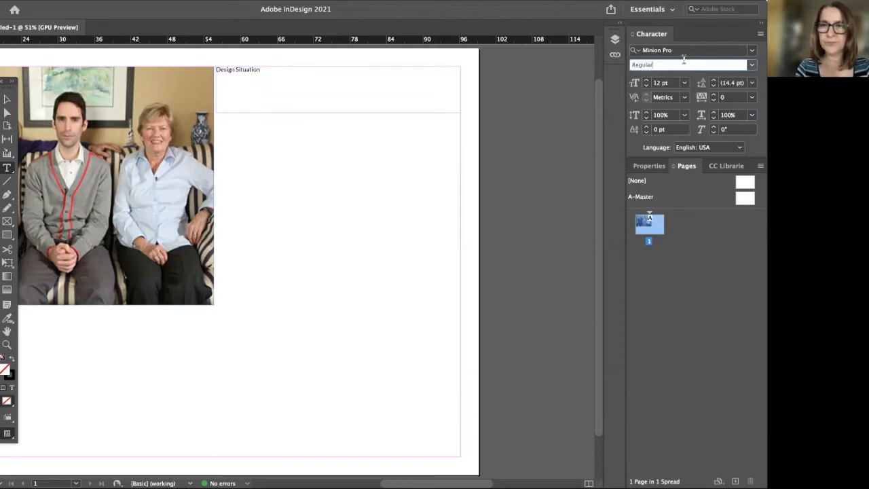
pyautogui.click(751, 50)
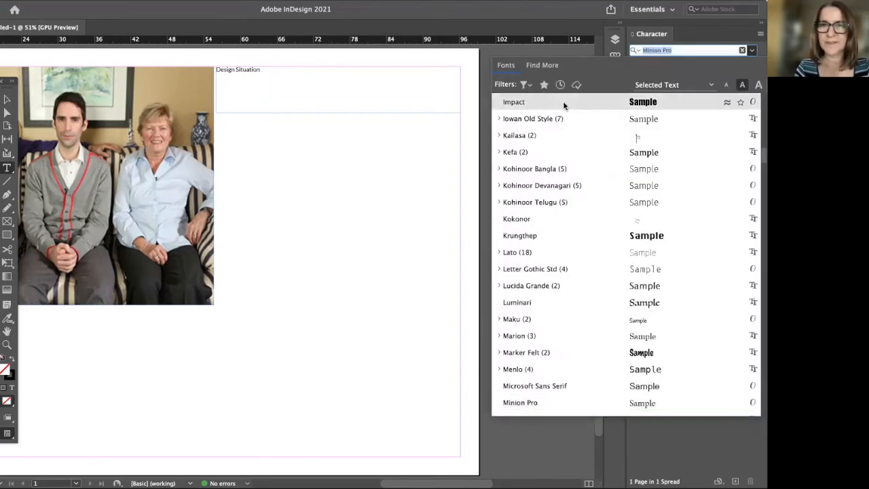
pyautogui.scroll(1, 546, 135)
pyautogui.write('Lato')
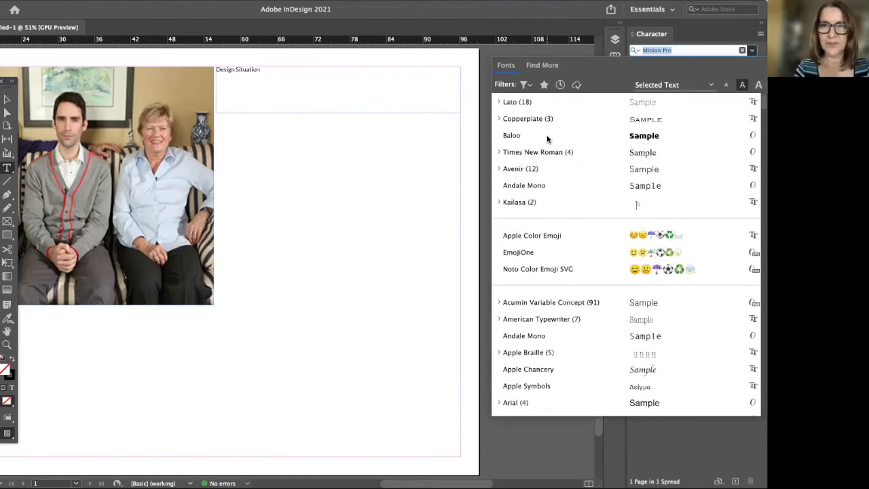
pyautogui.click(509, 102)
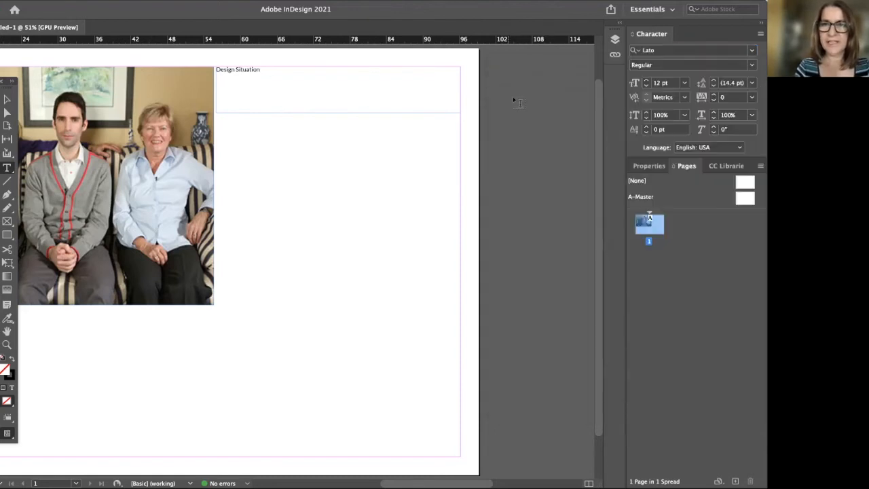
# Set the default font style to Semibold with no text selected
pyautogui.click(752, 66)
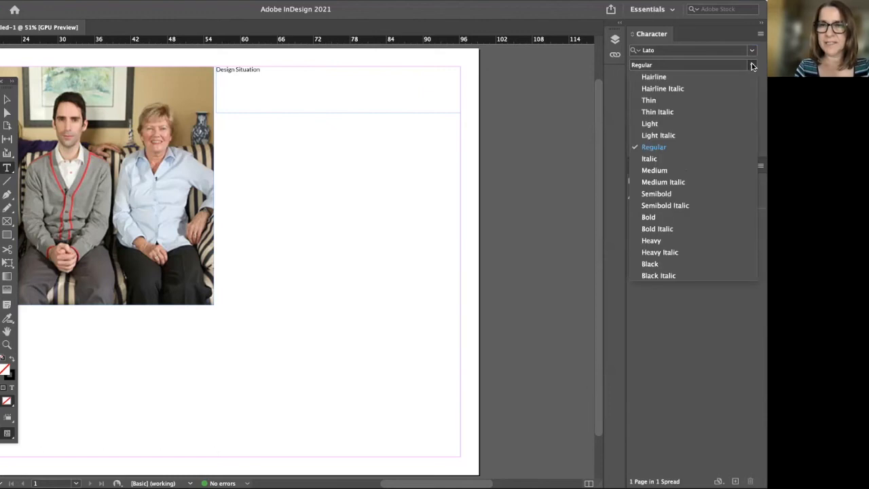
pyautogui.click(653, 195)
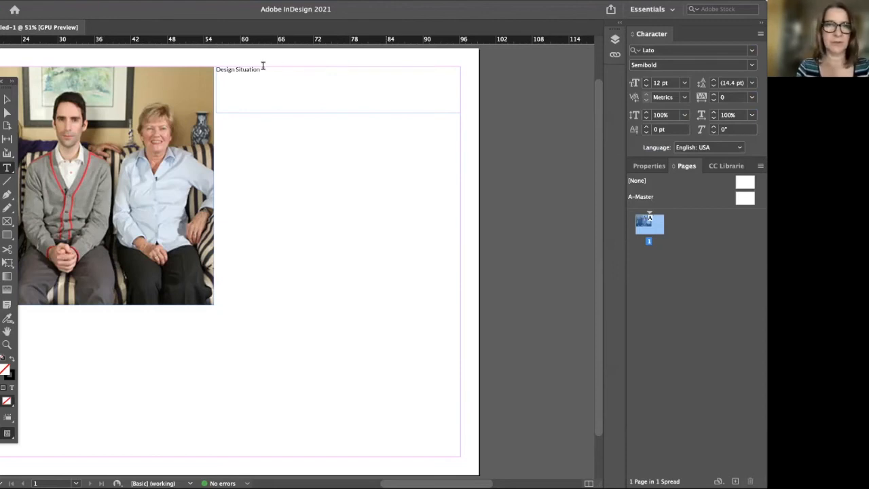
# Format the whole Design Situation title as Semibold at 36 pt and deselect it
pyautogui.moveTo(264, 67); pyautogui.dragTo(214, 69)
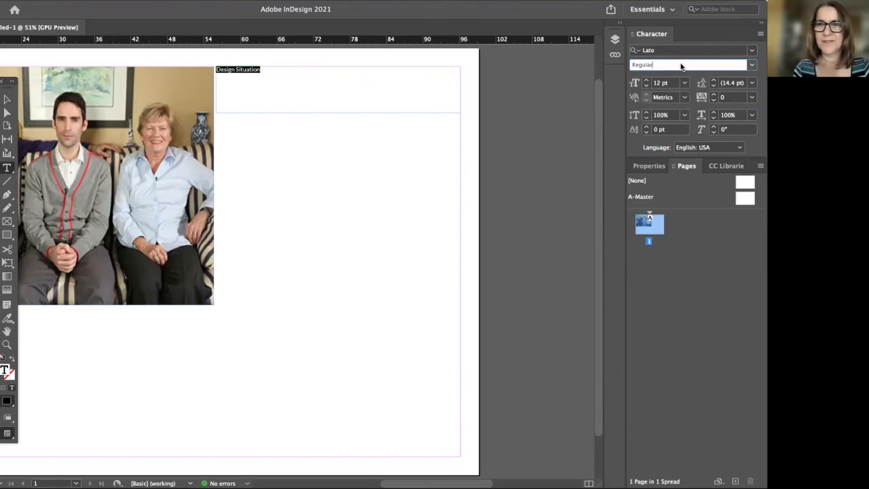
pyautogui.click(751, 66)
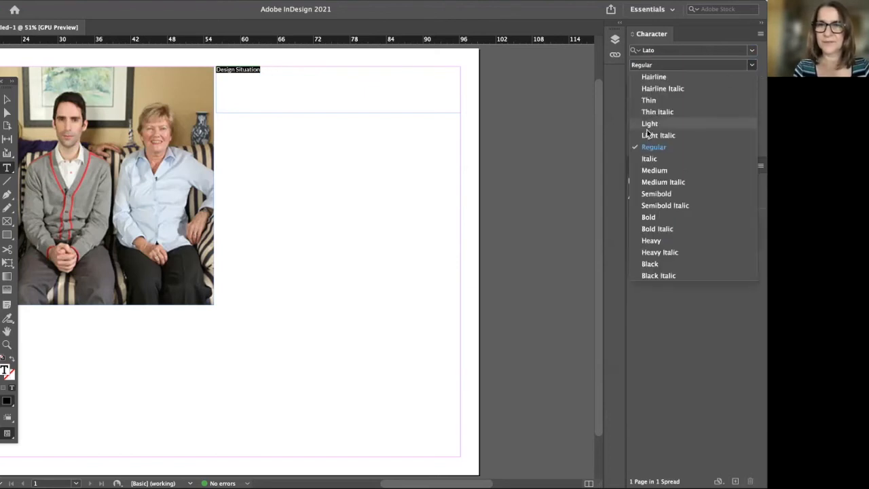
pyautogui.click(655, 194)
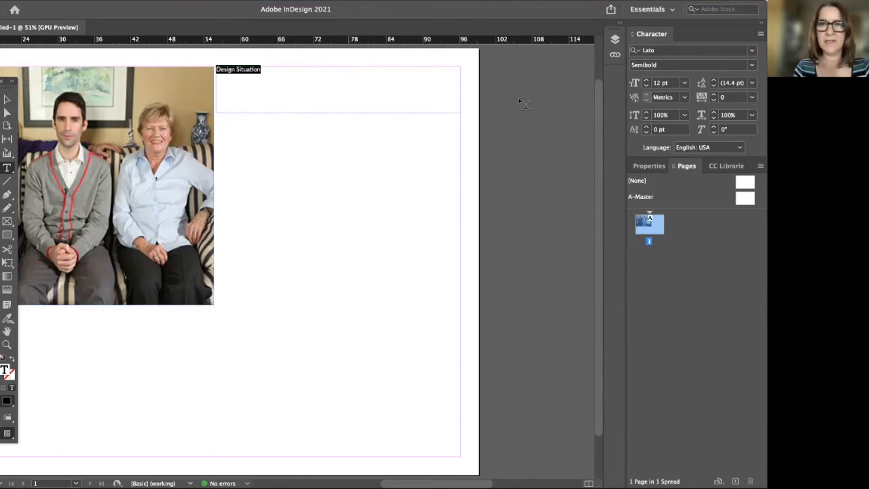
pyautogui.click(685, 82)
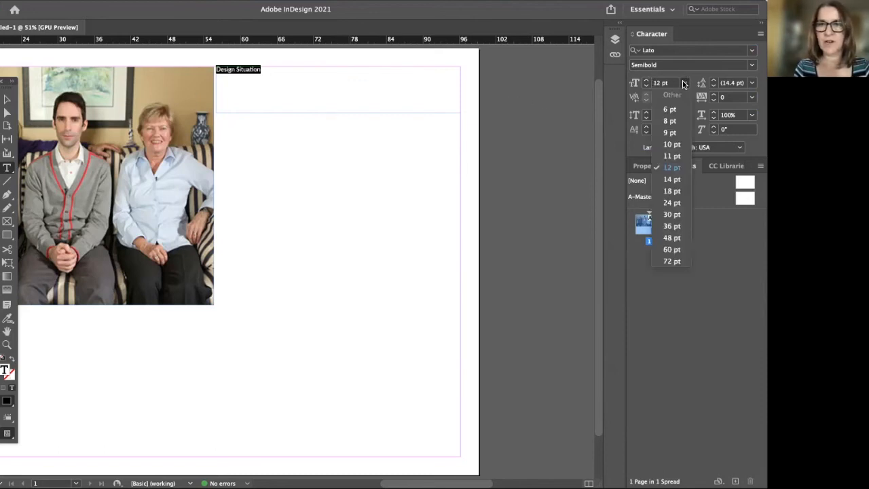
pyautogui.click(670, 226)
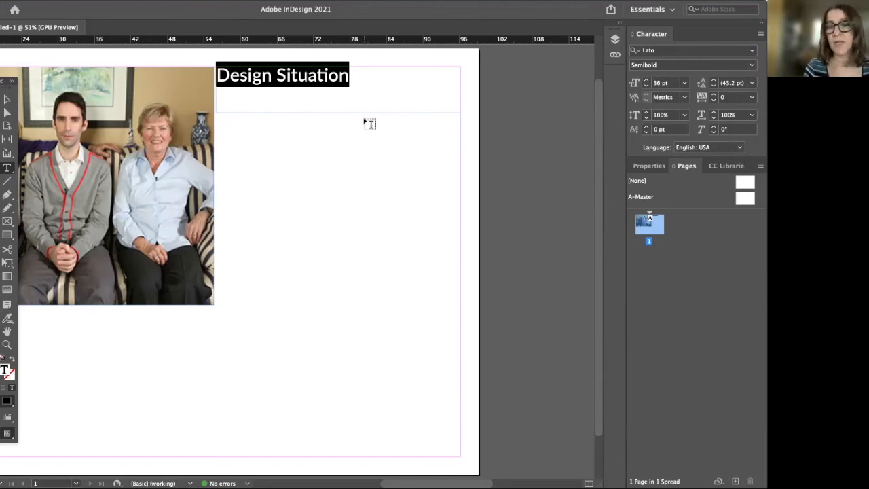
pyautogui.click(346, 134)
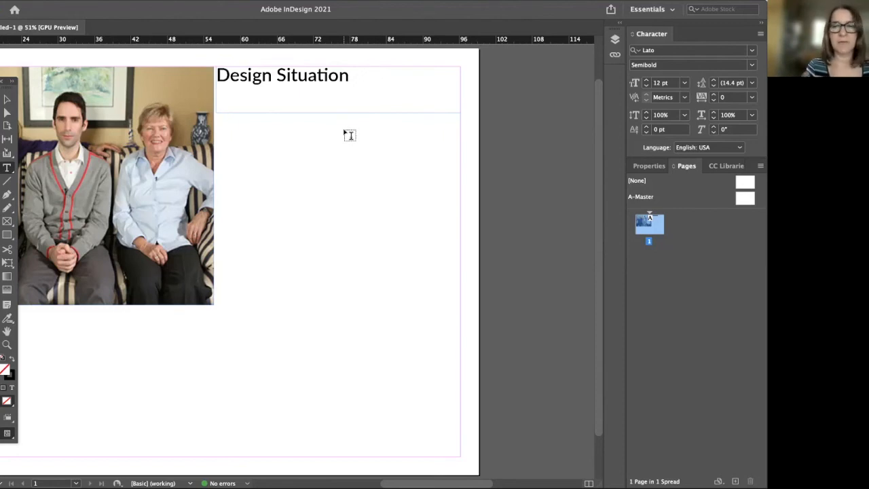
# Select the title's text frame and raise its lower edge to fit closely beneath the single line of text
pyautogui.click(6, 97)
pyautogui.click(341, 109)
pyautogui.moveTo(339, 112); pyautogui.dragTo(335, 86)
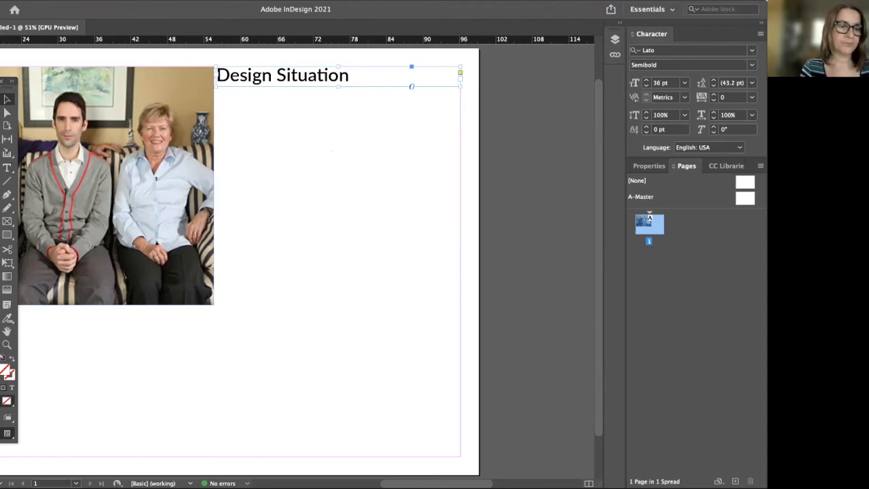
# Place the file Lorem ipsum .docx from the TEXT folder into the selected text frame, replacing its content
pyautogui.click(43, 4)
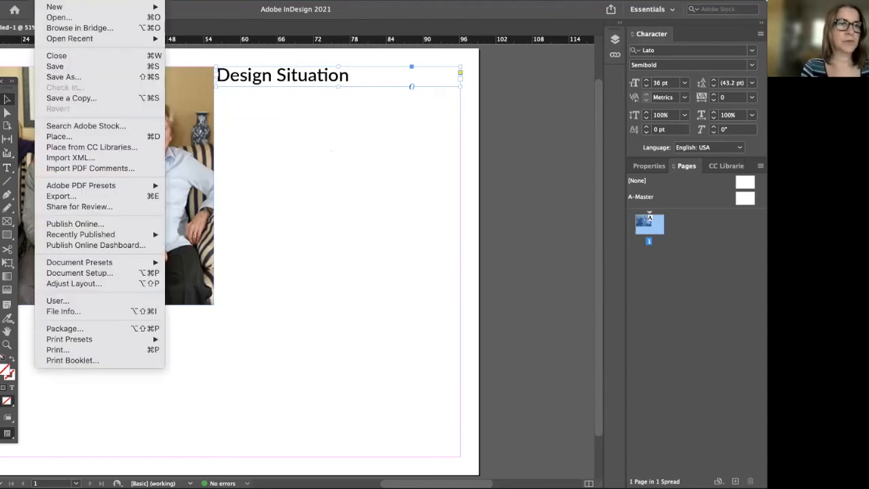
pyautogui.click(59, 137)
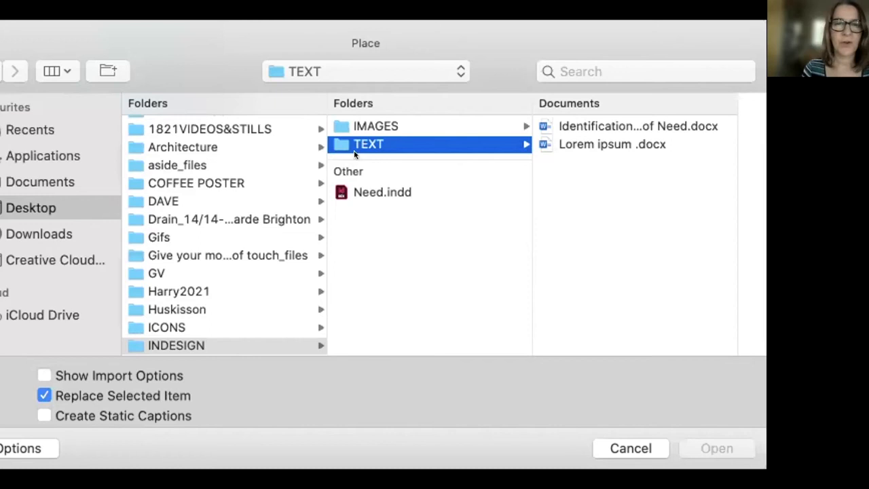
pyautogui.click(597, 139)
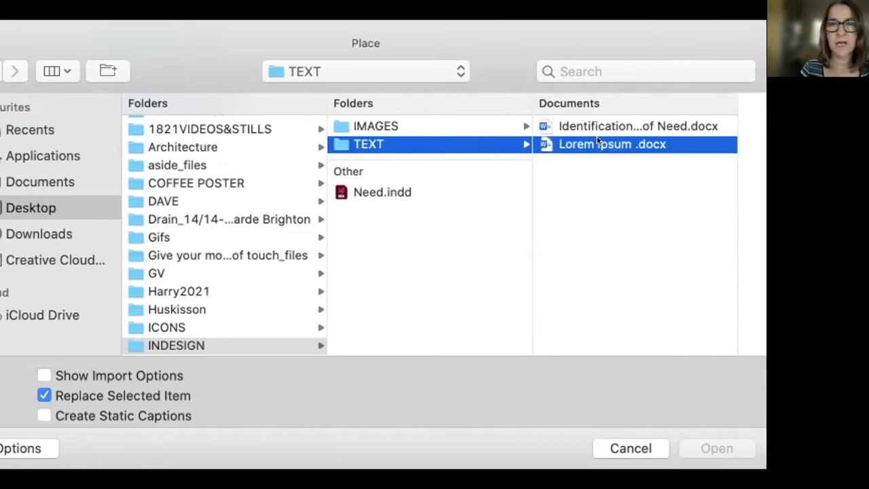
pyautogui.click(695, 440)
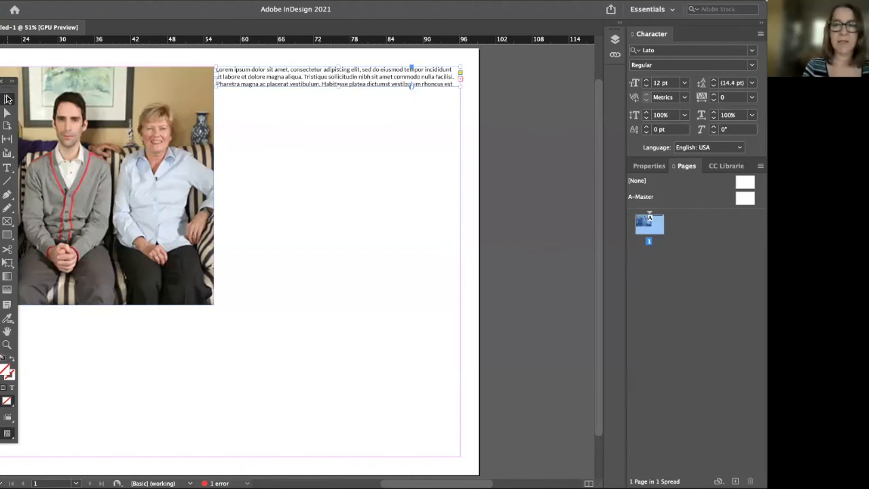
# Resize the placed text's frame to a narrower column ending level with the photo's bottom edge, and shift it right to leave a gap
pyautogui.moveTo(338, 86); pyautogui.dragTo(346, 327)
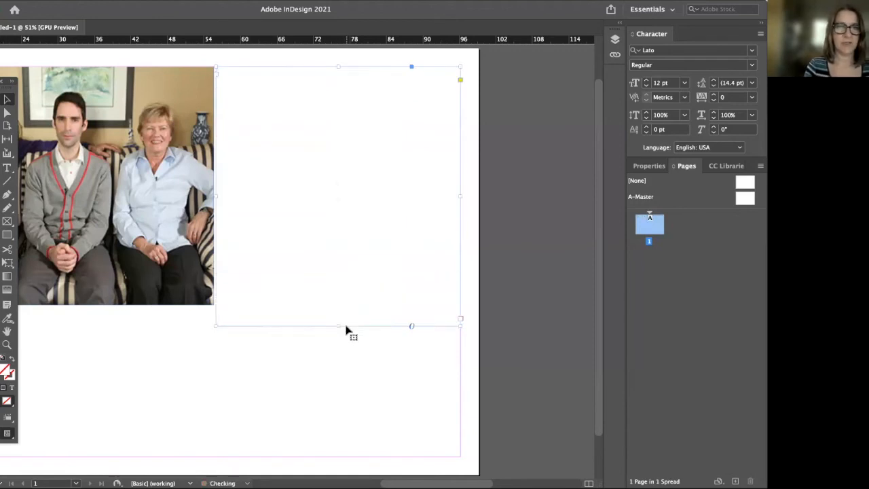
pyautogui.moveTo(460, 196); pyautogui.dragTo(387, 198)
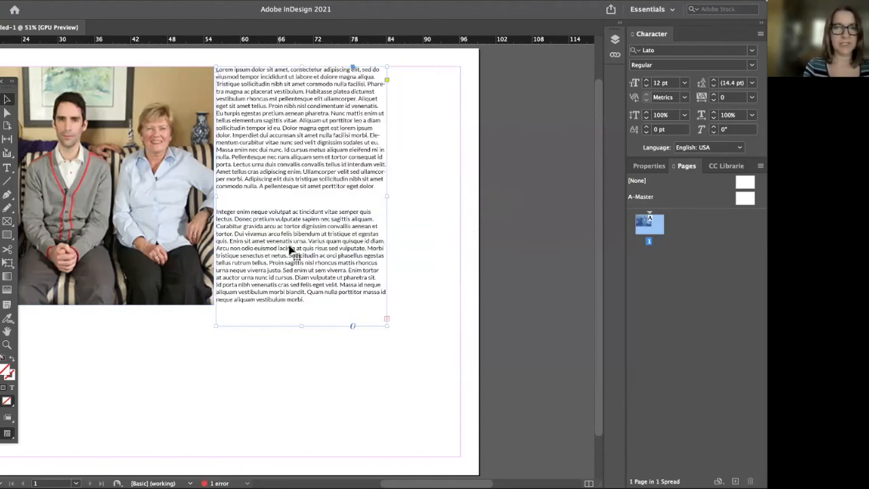
pyautogui.moveTo(254, 94)
pyautogui.mouseDown()
pyautogui.moveTo(297, 98)
pyautogui.moveTo(257, 96)
pyautogui.mouseUp()
pyautogui.moveTo(300, 325); pyautogui.dragTo(301, 305)
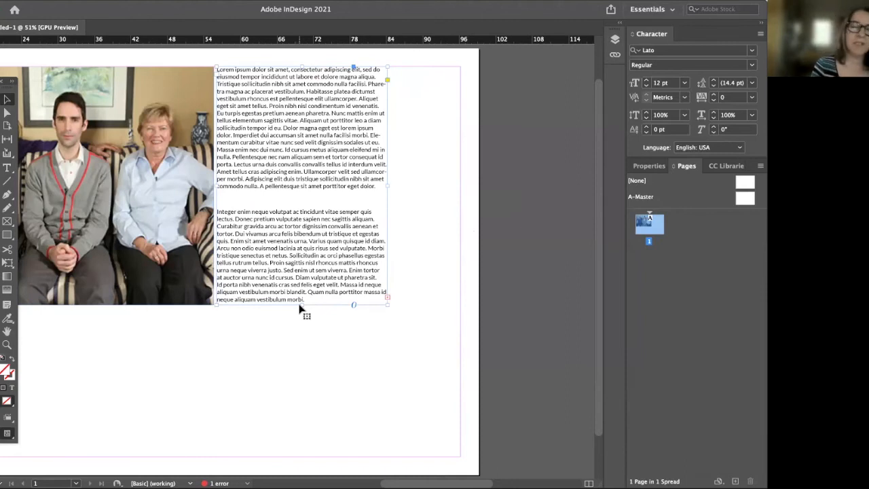
pyautogui.moveTo(287, 202); pyautogui.dragTo(294, 202)
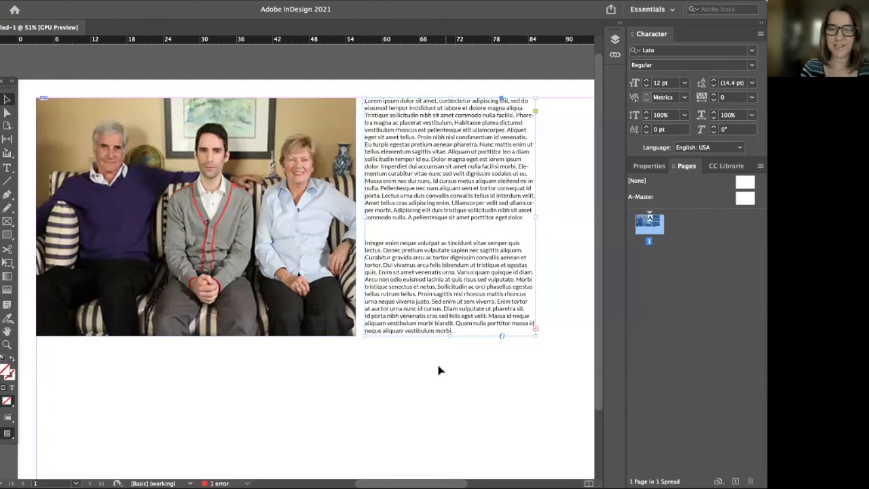
pyautogui.scroll(-1, 438, 370)
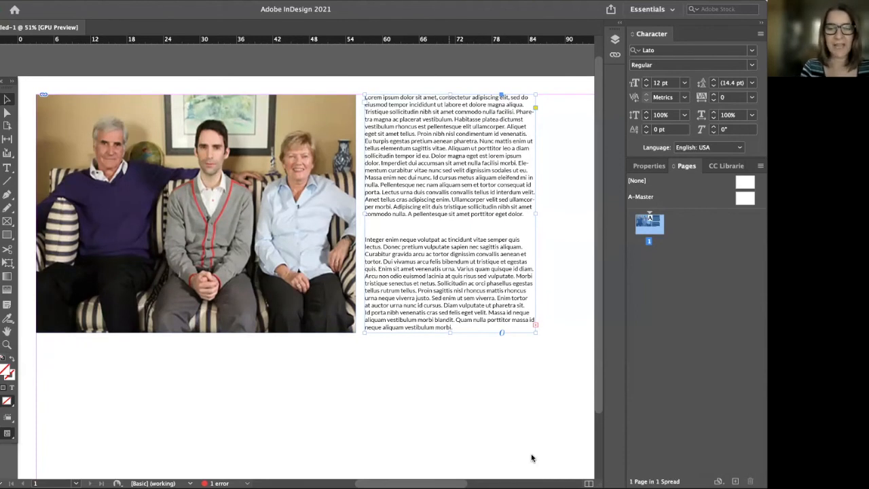
# Switch to the Word document Identification and Exploration of Need and copy its second and third paragraphs
pyautogui.click(1, 470)
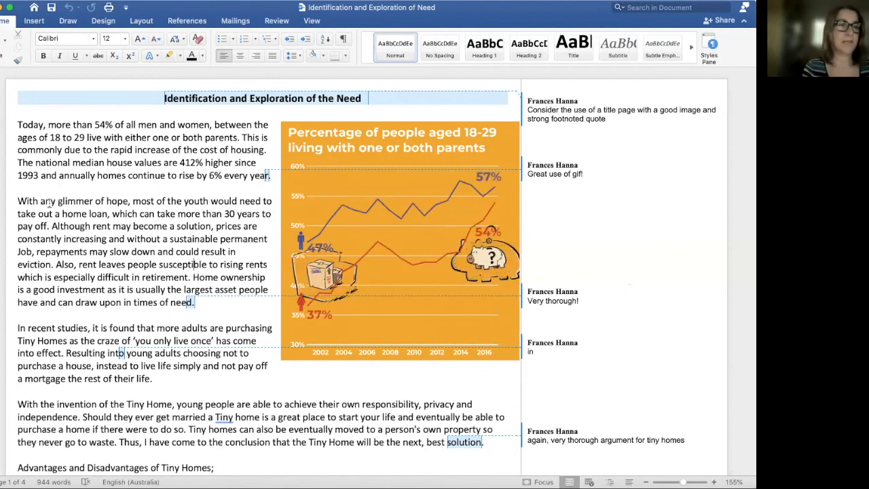
pyautogui.moveTo(17, 203); pyautogui.dragTo(169, 386)
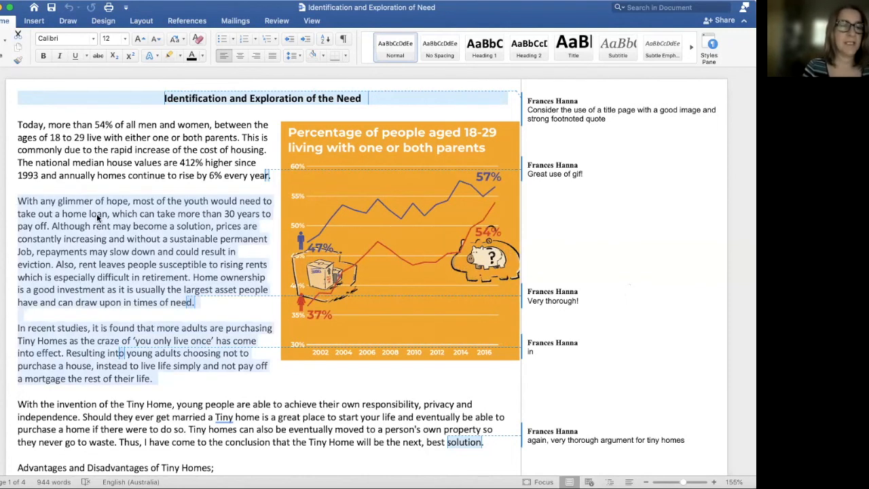
pyautogui.rightClick(95, 241)
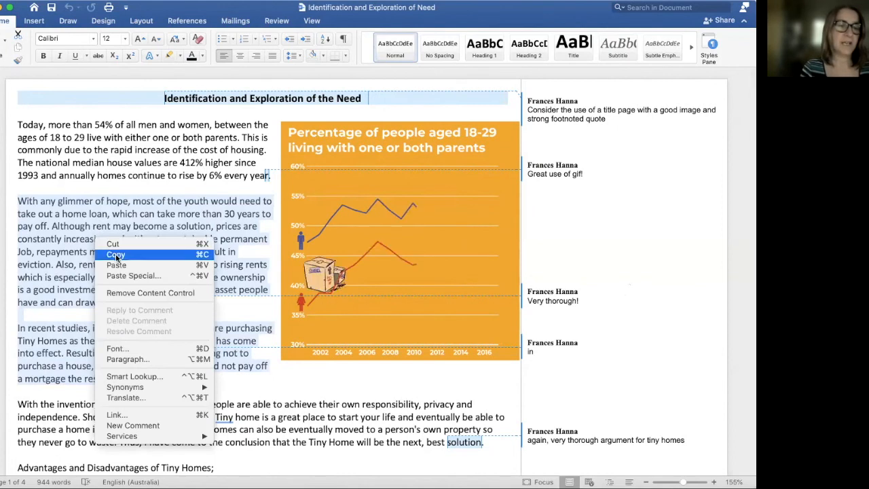
pyautogui.click(116, 256)
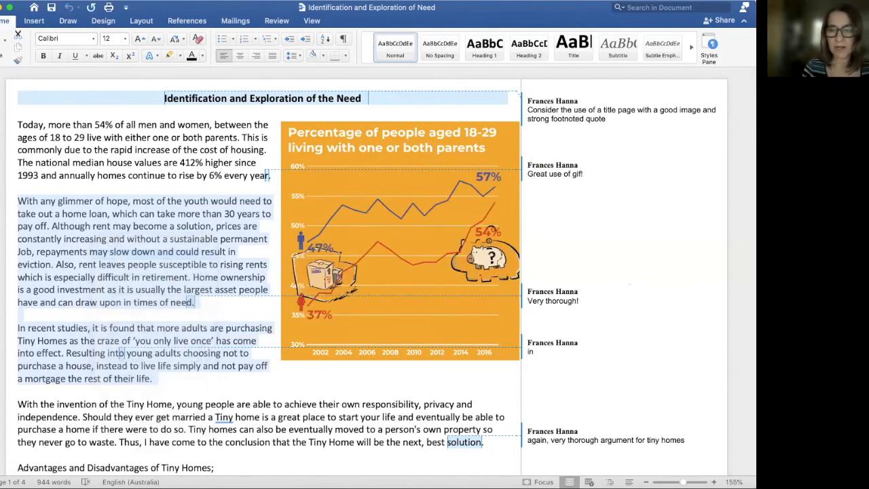
# Switch back to InDesign, paste the copied paragraphs and position their frame directly below the photo at the left margin
pyautogui.click(666, 420)
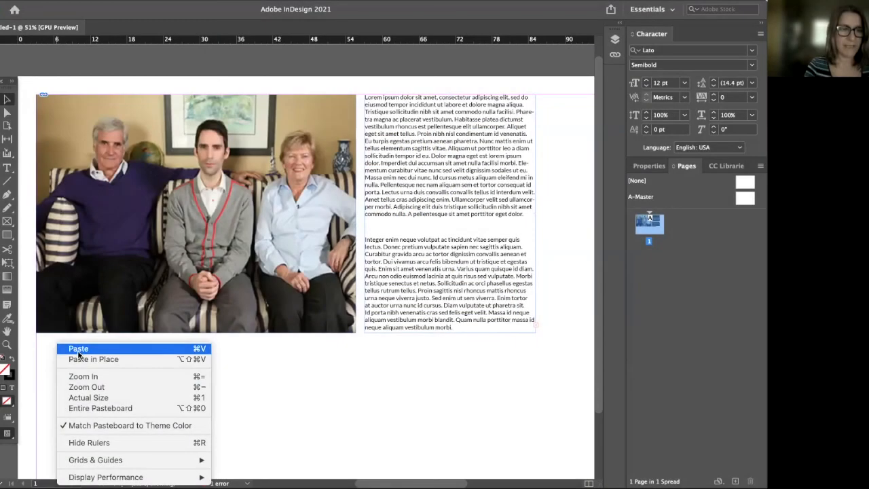
pyautogui.click(77, 349)
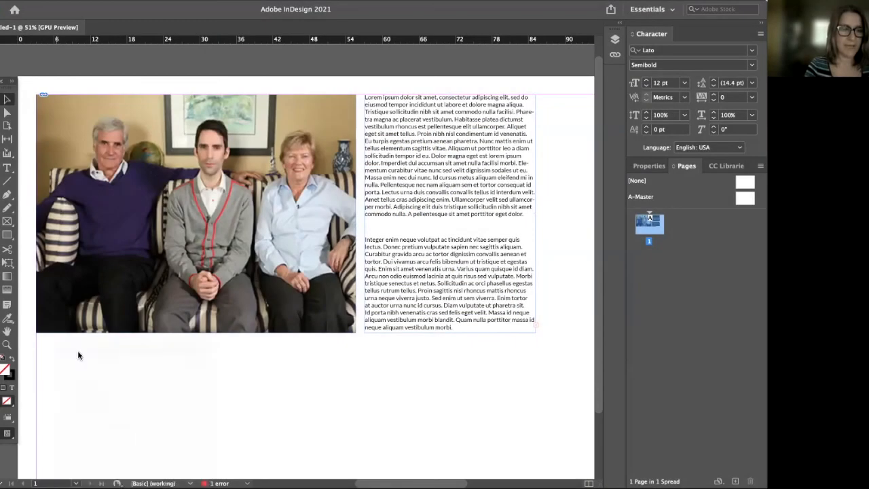
pyautogui.moveTo(272, 239); pyautogui.dragTo(66, 364)
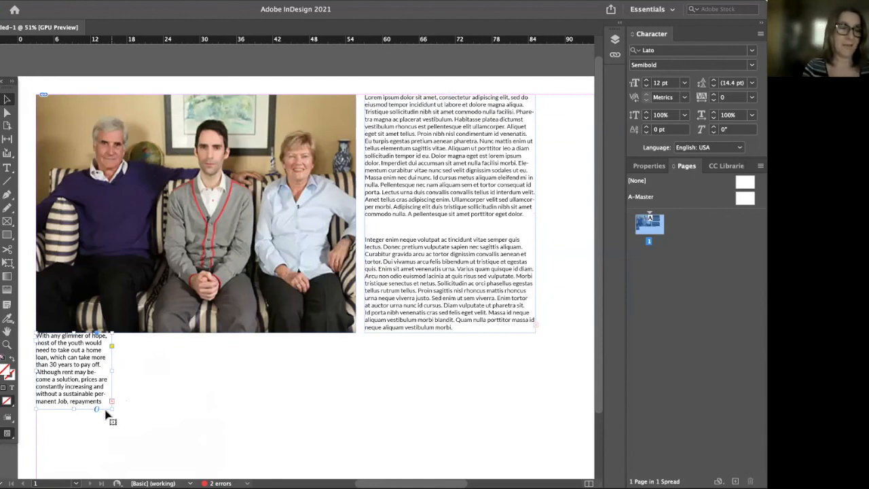
# Resize the pasted text's frame to a narrow column reaching the bottom margin and flow its overset text into a second frame beside it
pyautogui.moveTo(111, 407); pyautogui.dragTo(187, 417)
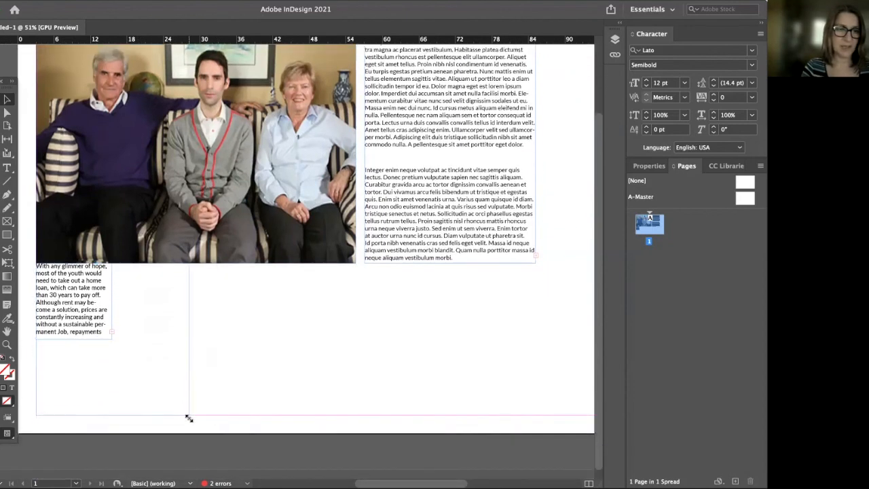
pyautogui.moveTo(189, 342); pyautogui.dragTo(128, 338)
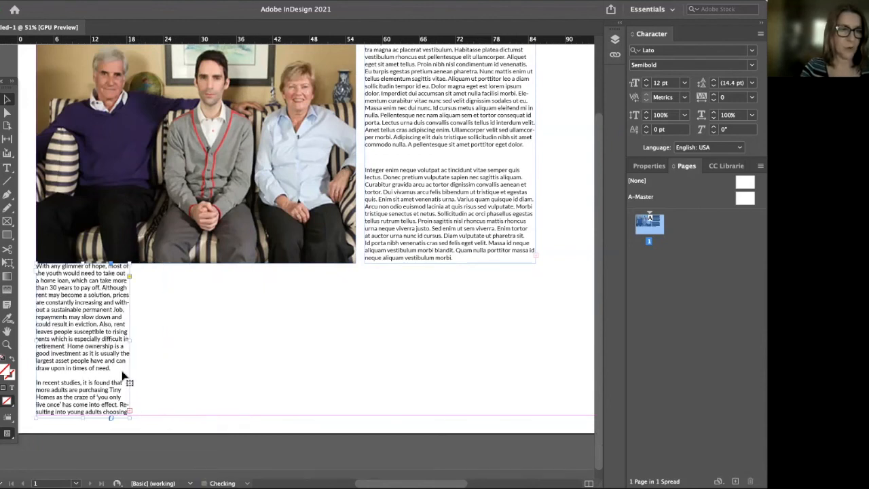
pyautogui.moveTo(82, 417)
pyautogui.mouseDown()
pyautogui.moveTo(82, 409)
pyautogui.moveTo(81, 416)
pyautogui.mouseUp()
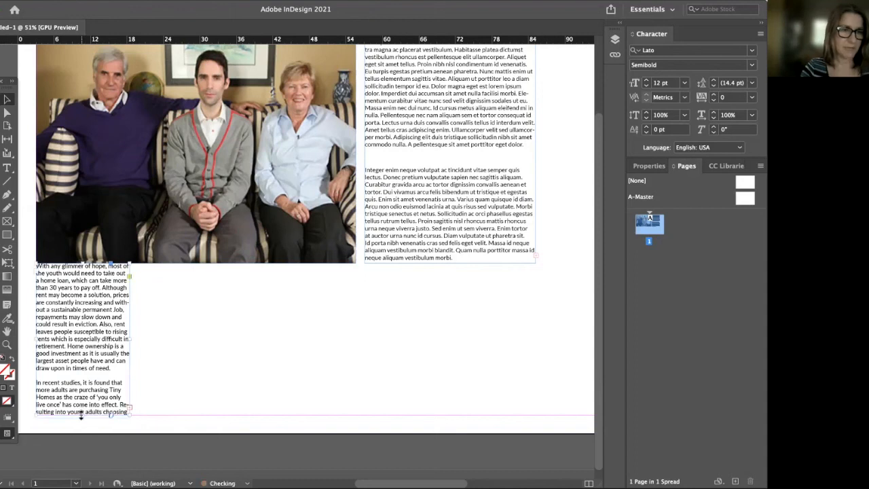
pyautogui.click(128, 409)
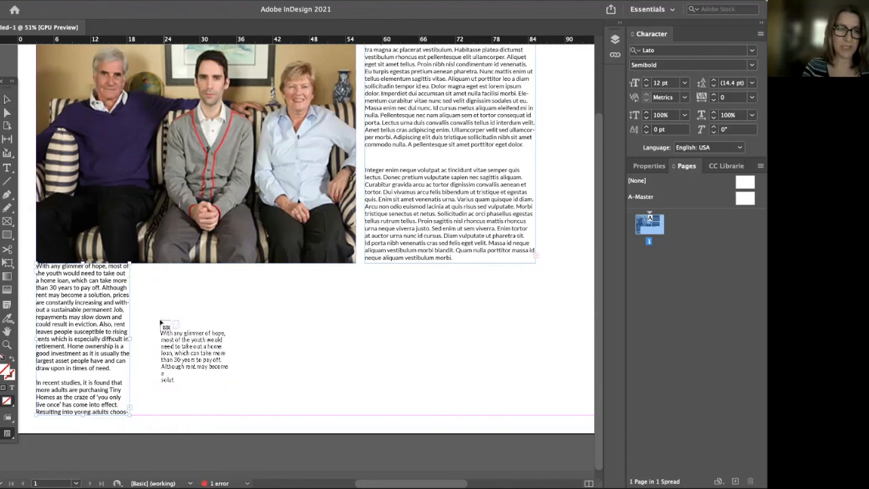
pyautogui.moveTo(137, 265)
pyautogui.mouseDown()
pyautogui.moveTo(216, 358)
pyautogui.moveTo(259, 392)
pyautogui.moveTo(253, 413)
pyautogui.mouseUp()
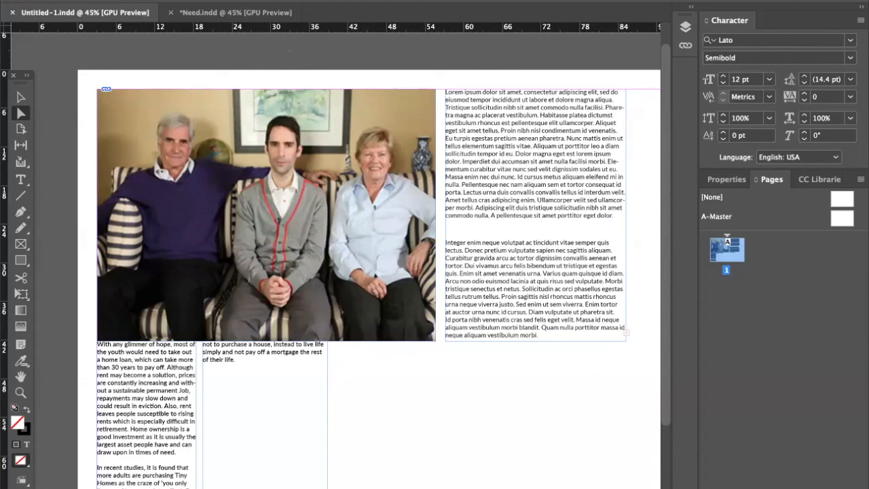
# Save the document as mock up1 in the INDESIGN folder, using the InDesign 2021 document format
pyautogui.click(66, 0)
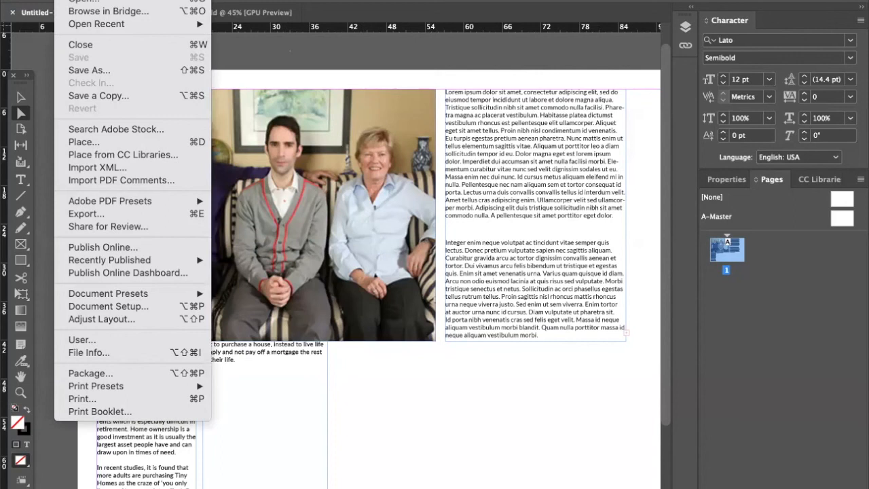
pyautogui.click(89, 70)
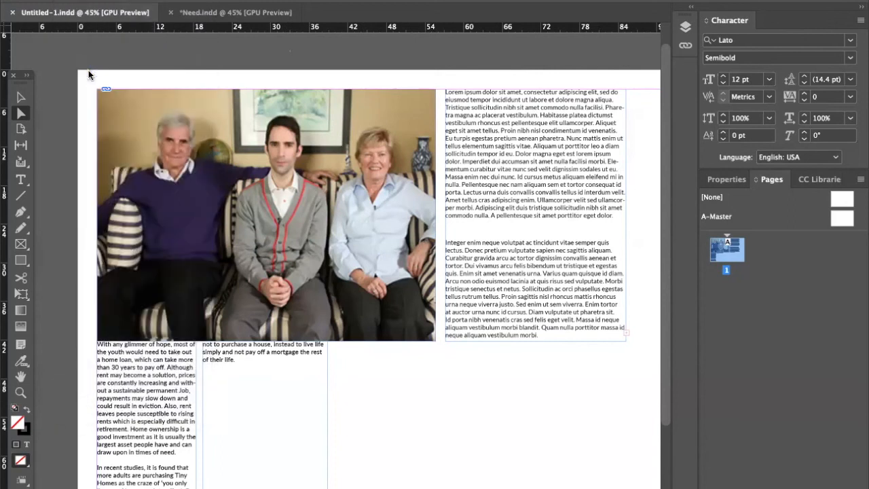
pyautogui.write('mock up1')
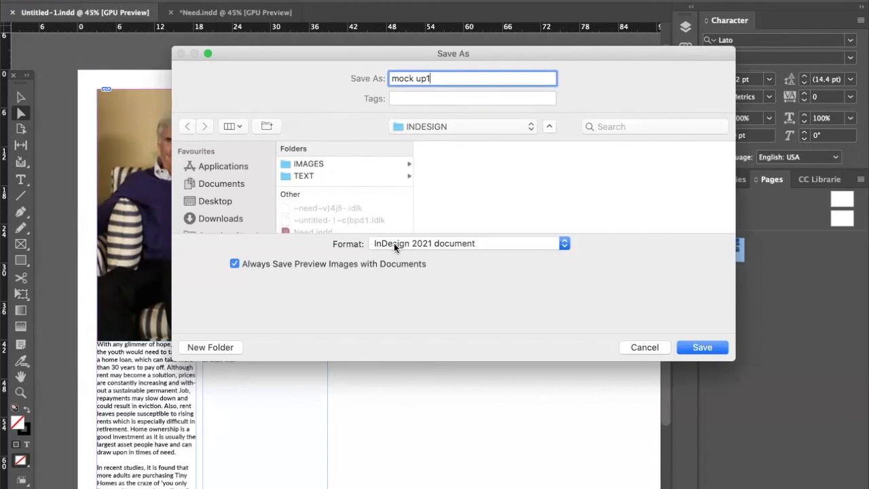
pyautogui.click(565, 246)
pyautogui.click(566, 246)
pyautogui.click(492, 247)
pyautogui.click(491, 245)
pyautogui.click(699, 347)
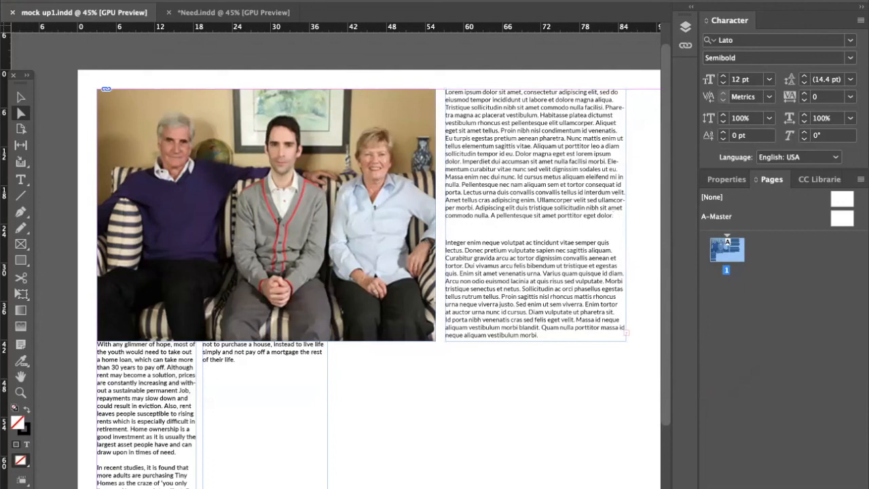
# Export all pages as mock up1 to the INDESIGN folder in Adobe PDF (Print) format with the High Quality Print preset, continuing despite overset text
pyautogui.click(75, 0)
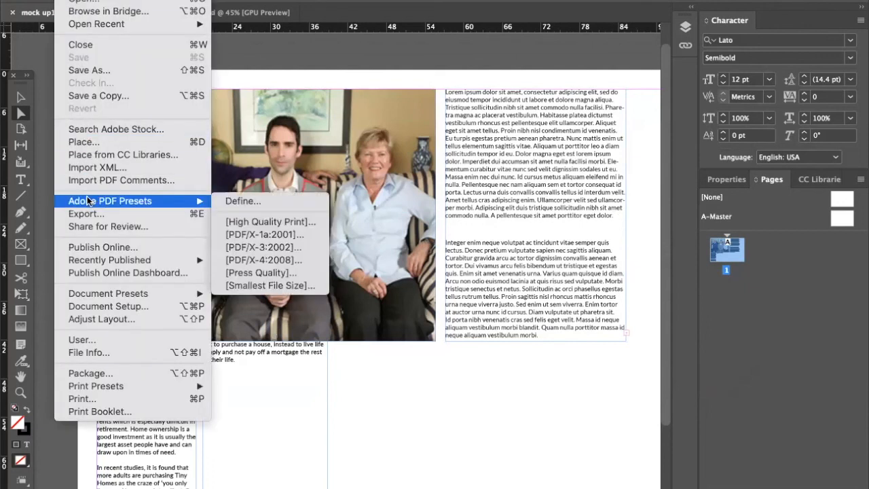
pyautogui.click(82, 215)
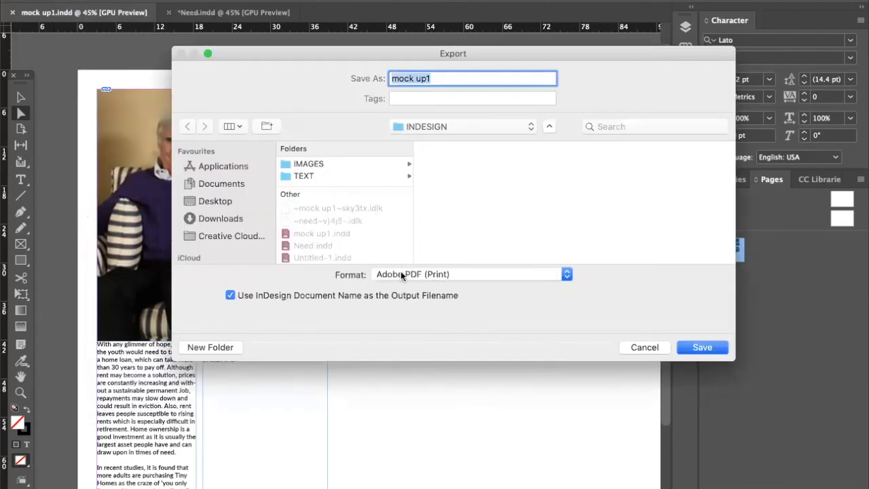
pyautogui.click(457, 274)
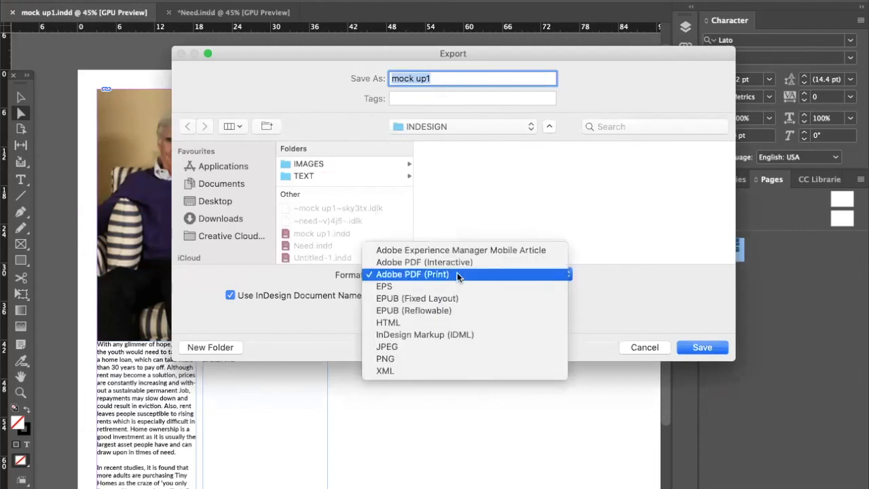
pyautogui.click(457, 274)
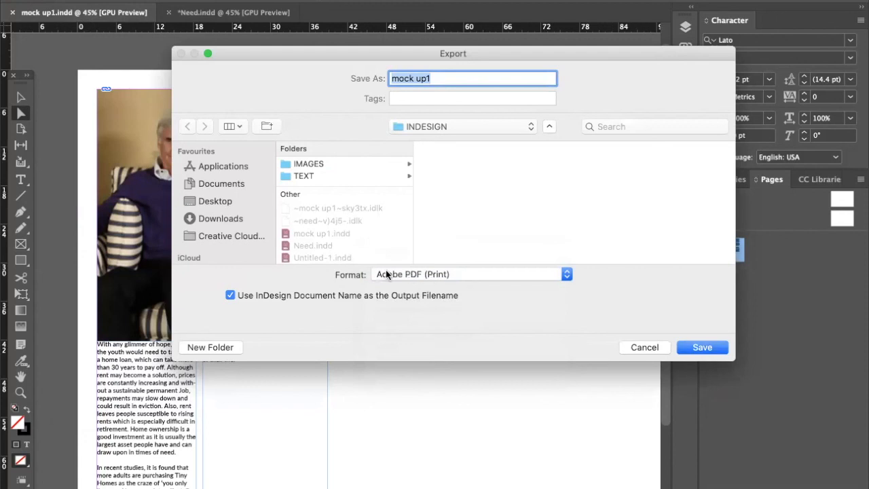
pyautogui.click(703, 348)
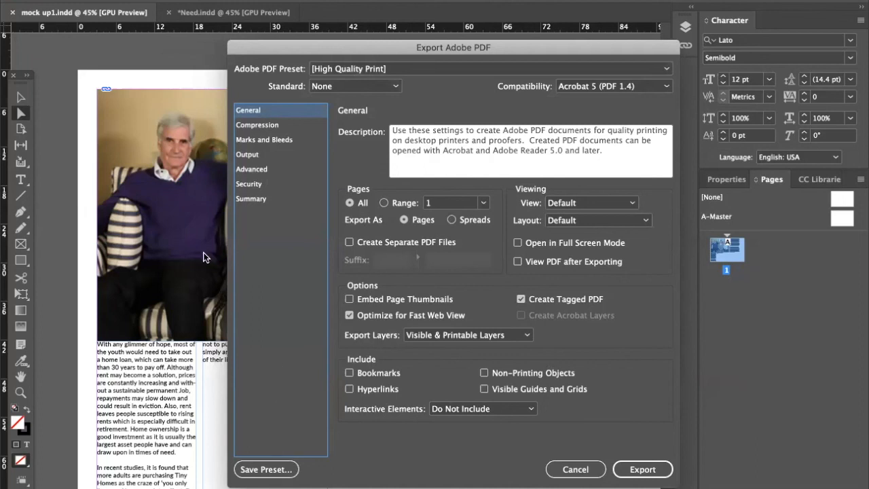
pyautogui.click(641, 470)
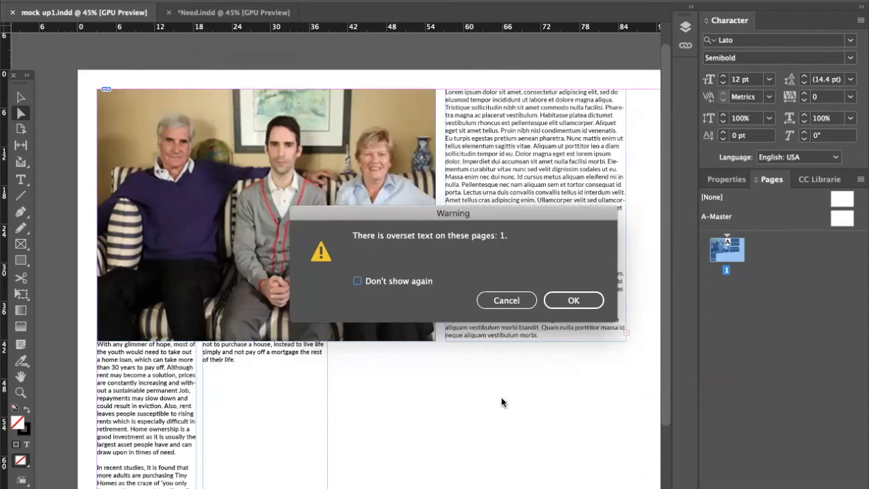
pyautogui.moveTo(512, 215); pyautogui.dragTo(469, 104)
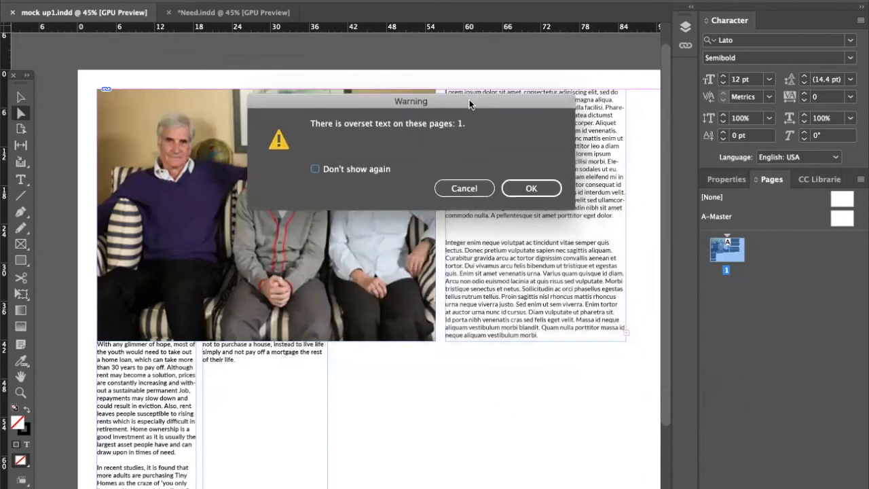
pyautogui.click(532, 189)
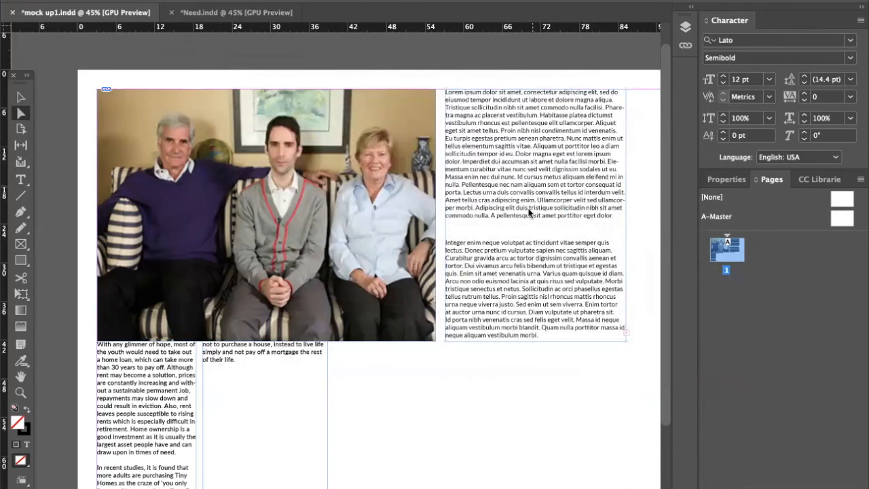